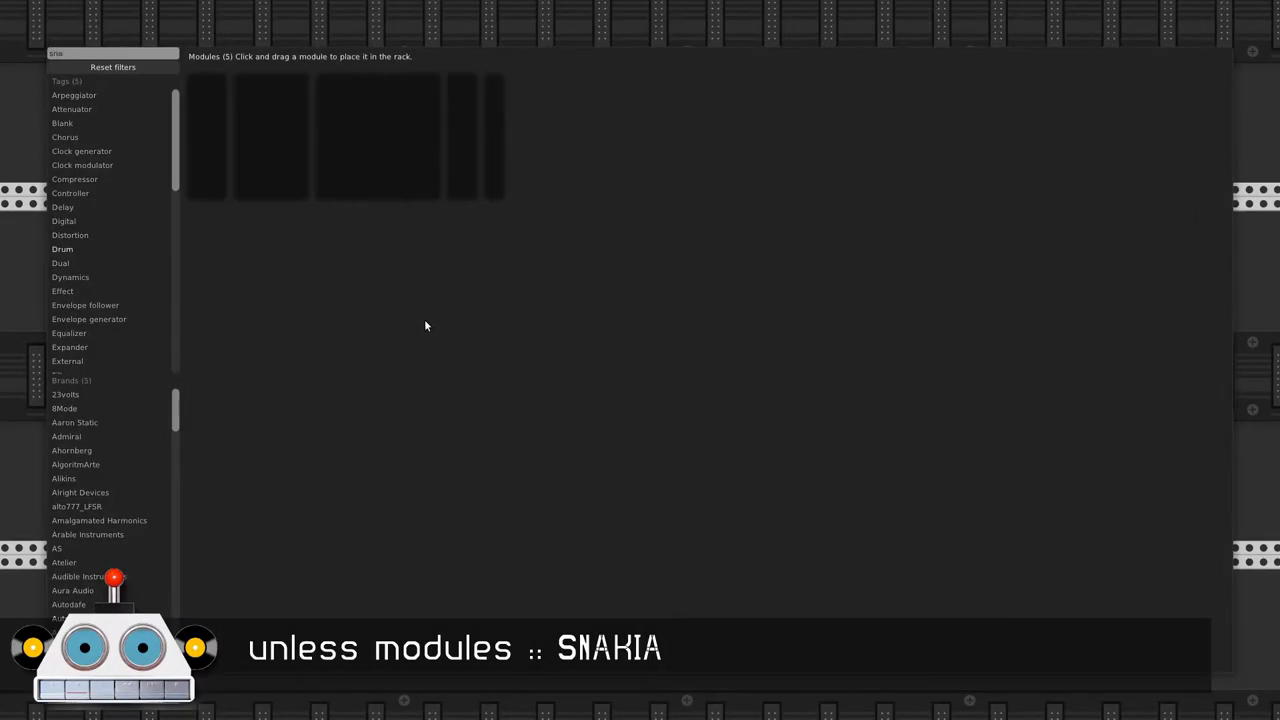
Place SNAKIA in the rack and add a MIDI-CC module beside it
{"action": "mouse_move", "coordinate": [278, 132]}
{"action": "left_mouse_down"}
{"action": "mouse_move", "coordinate": [280, 184]}
{"action": "mouse_move", "coordinate": [501, 512]}
{"action": "left_mouse_up"}
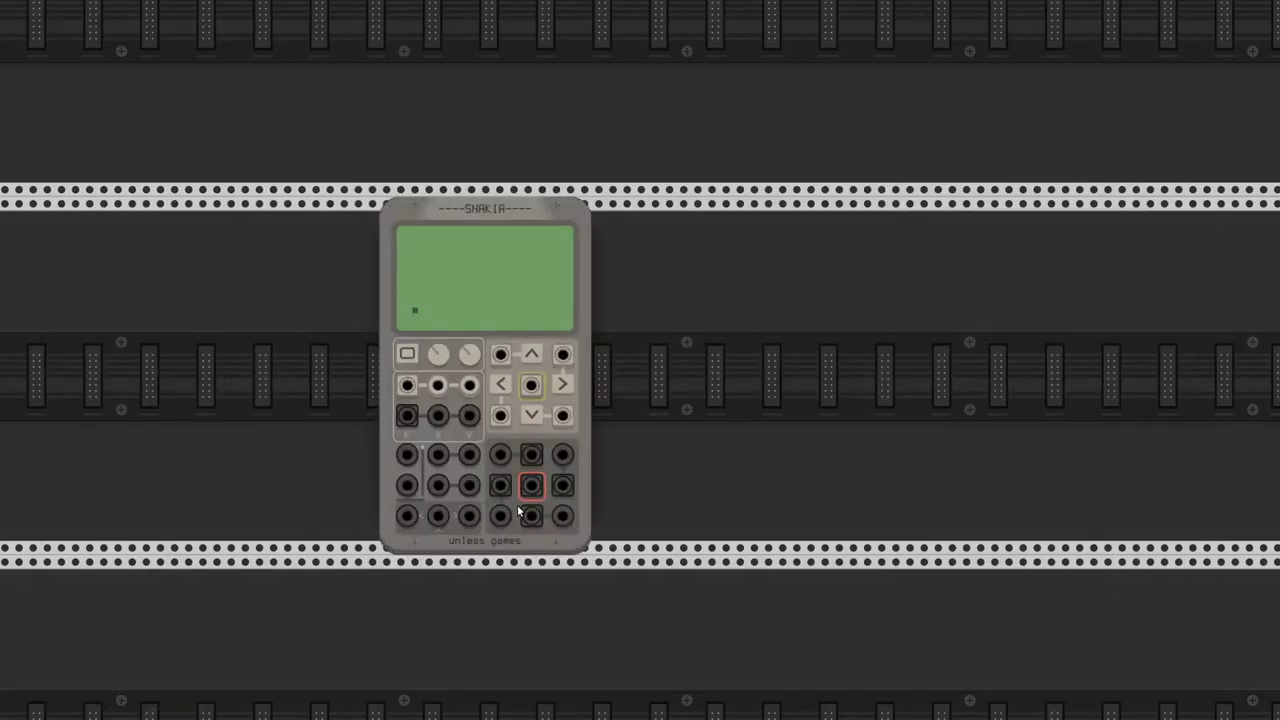
{"action": "right_click", "coordinate": [328, 383]}
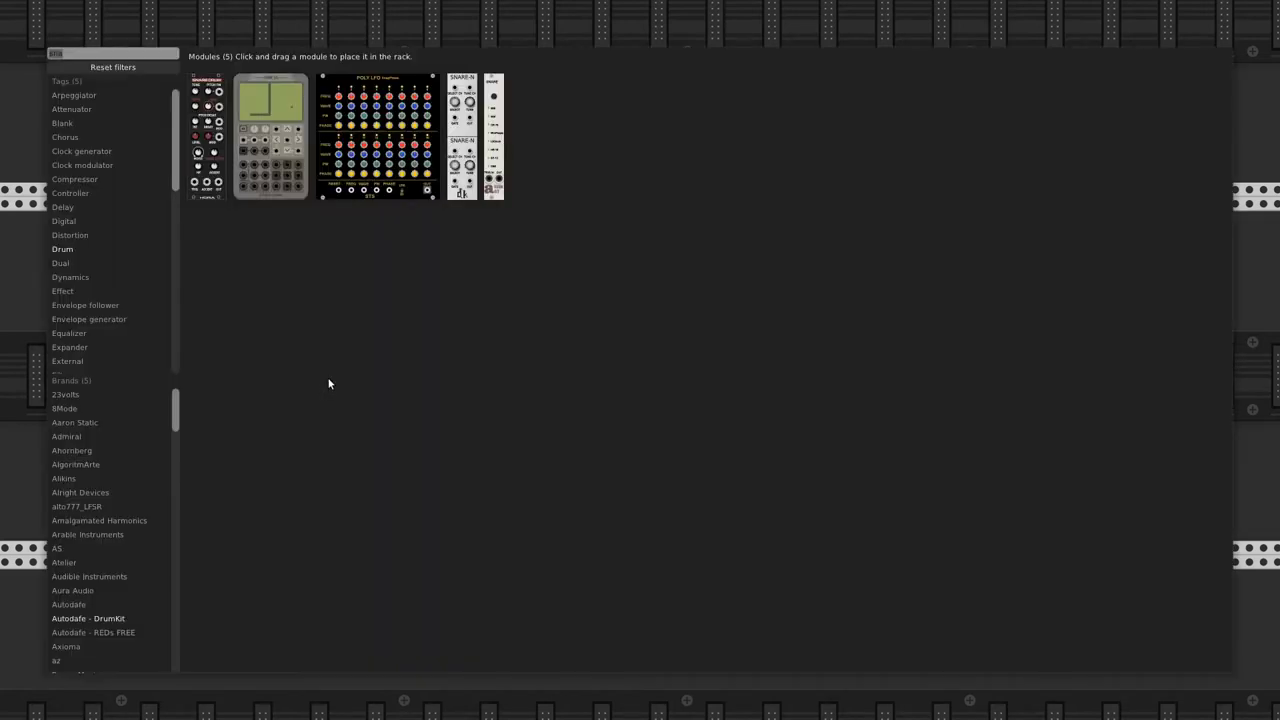
{"action": "type", "text": "midi"}
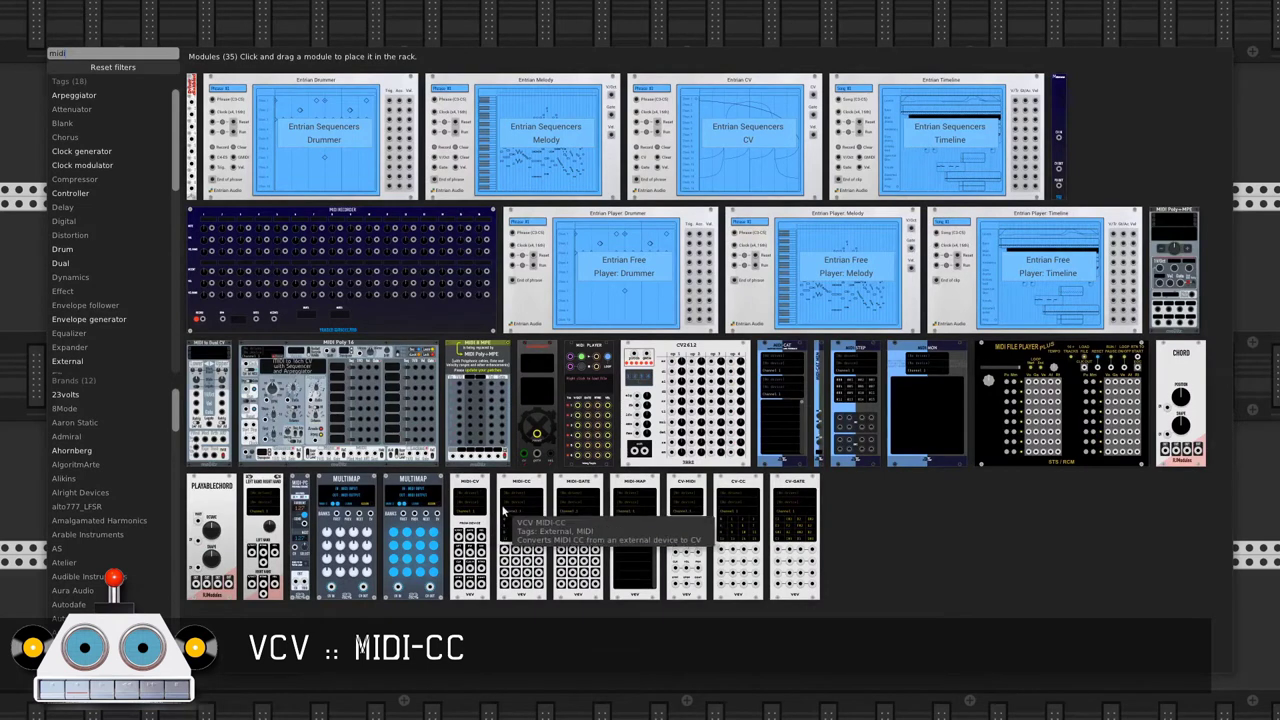
{"action": "left_click", "coordinate": [503, 511]}
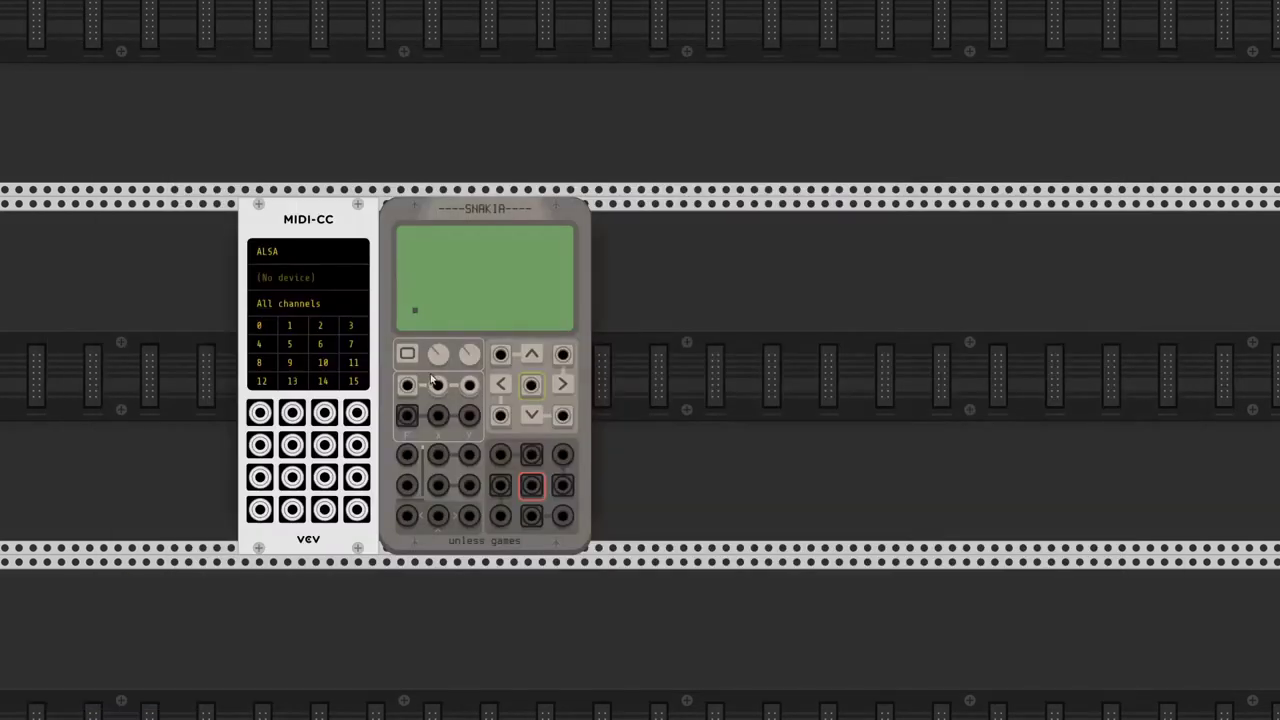
Set the MIDI-CC driver to Gamepad and its device to Microtek USB Joystick
{"action": "left_click", "coordinate": [333, 266]}
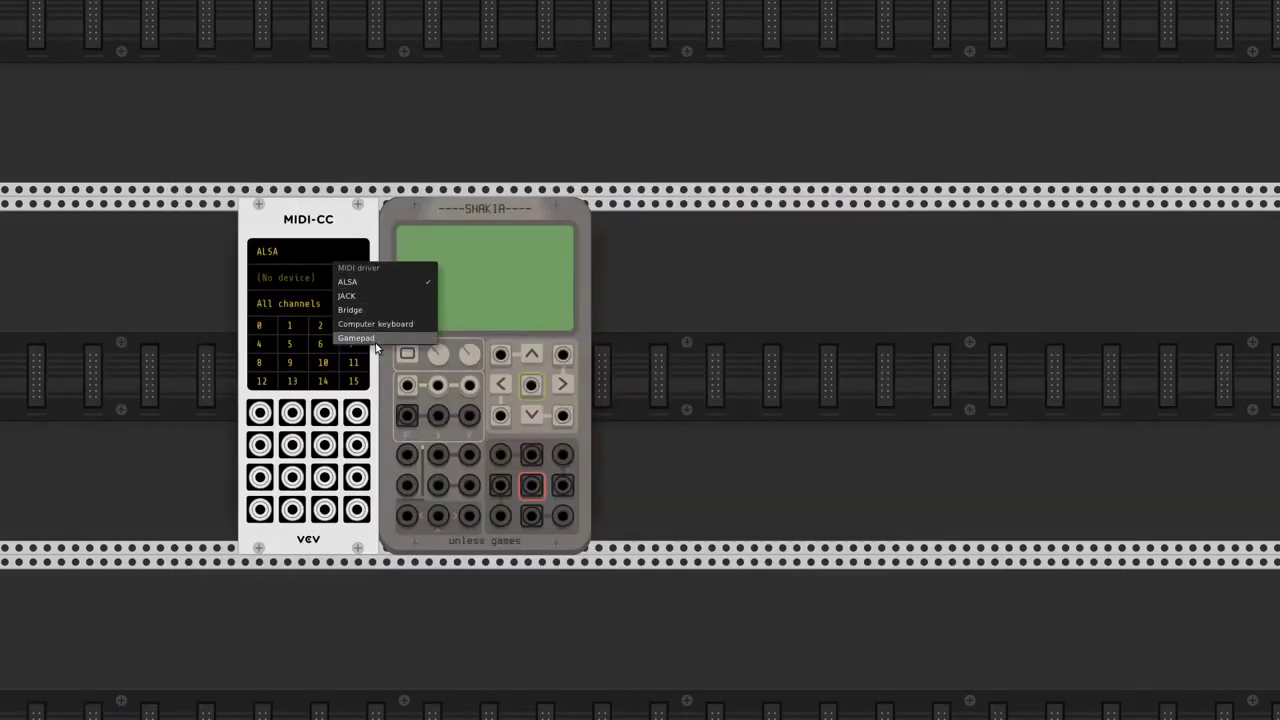
{"action": "left_click", "coordinate": [376, 343]}
{"action": "left_click", "coordinate": [315, 285]}
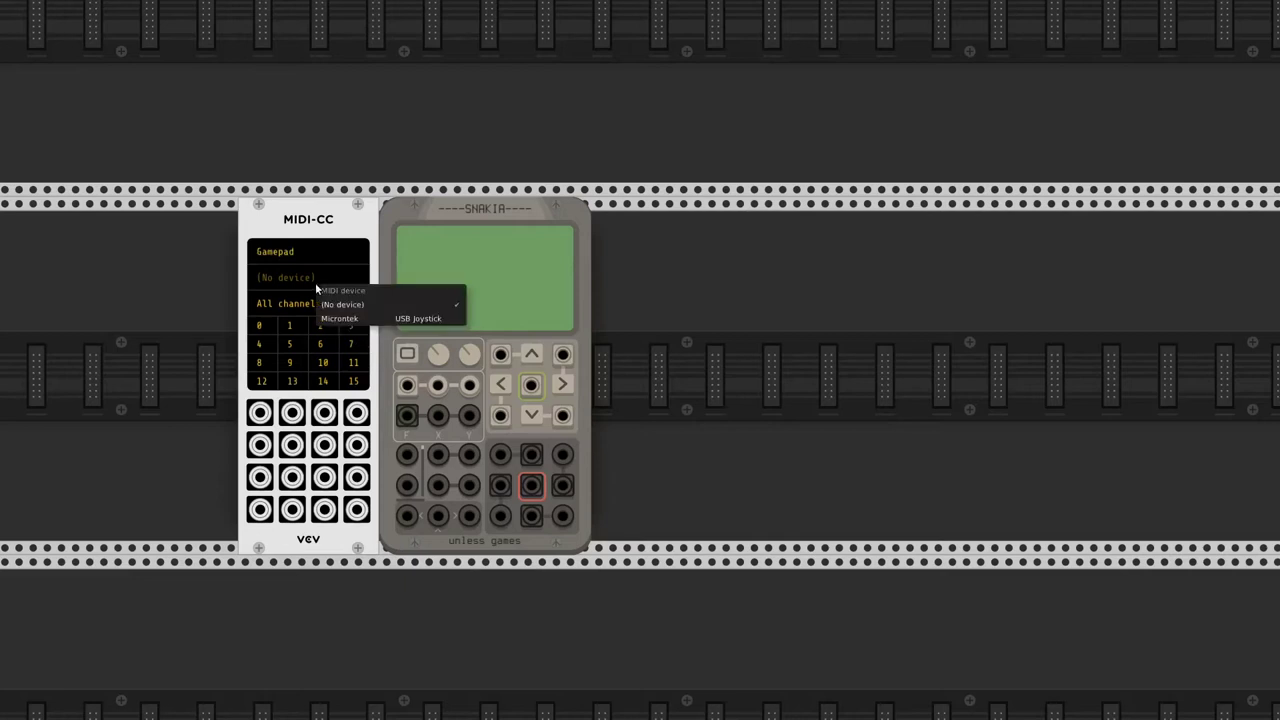
{"action": "left_click", "coordinate": [341, 318]}
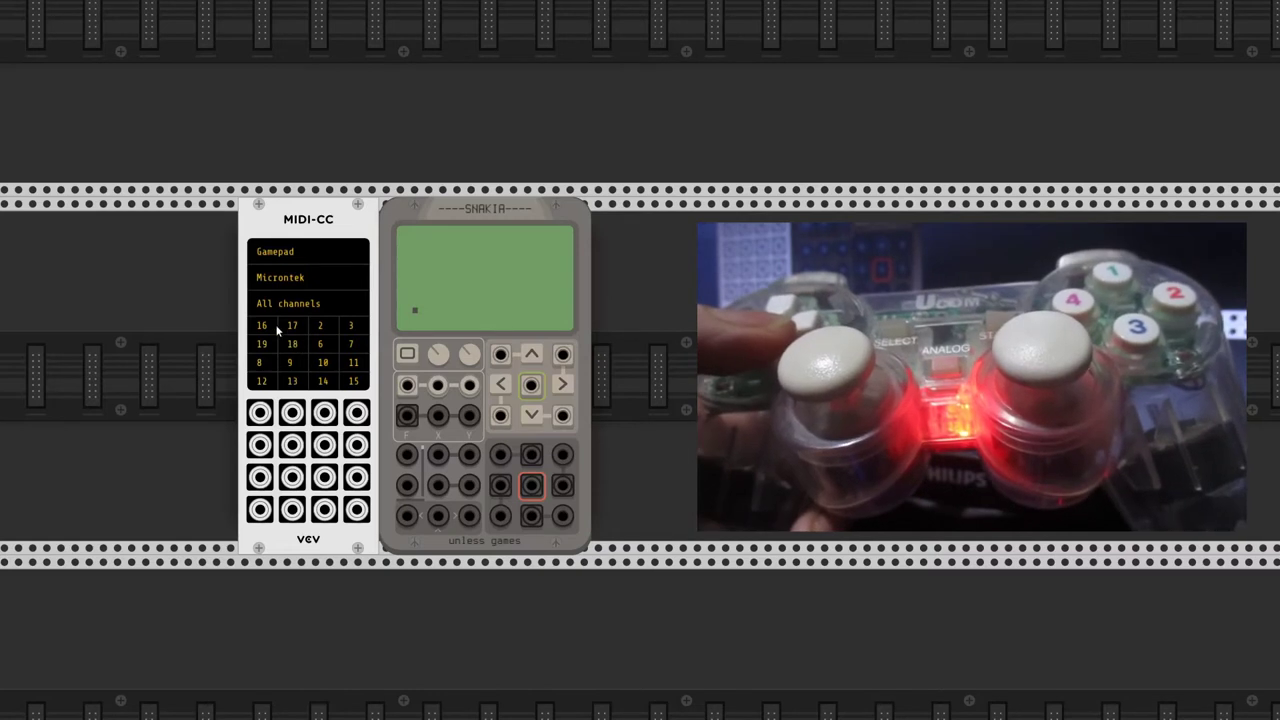
Run blue, yellow and green cables from MIDI-CC outputs into SNAKIA's direction inputs
{"action": "left_click_drag", "start_coordinate": [260, 412], "coordinate": [500, 354]}
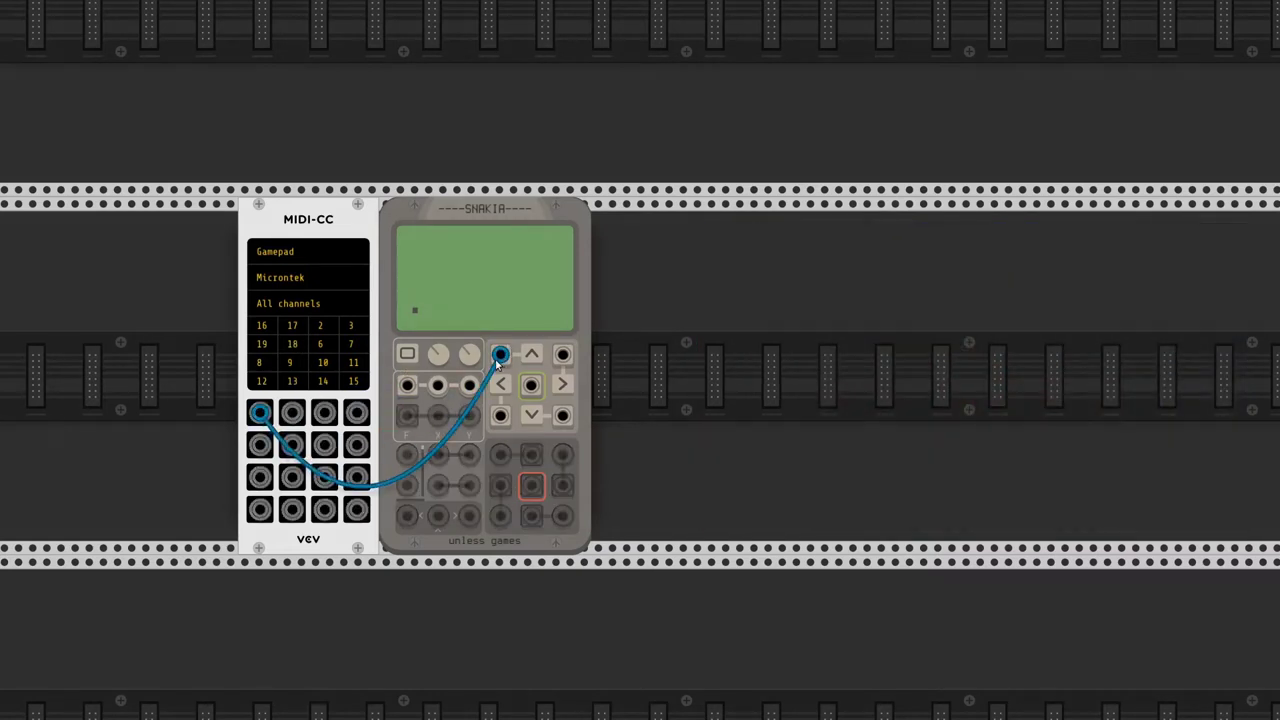
{"action": "left_click_drag", "start_coordinate": [292, 413], "coordinate": [563, 354]}
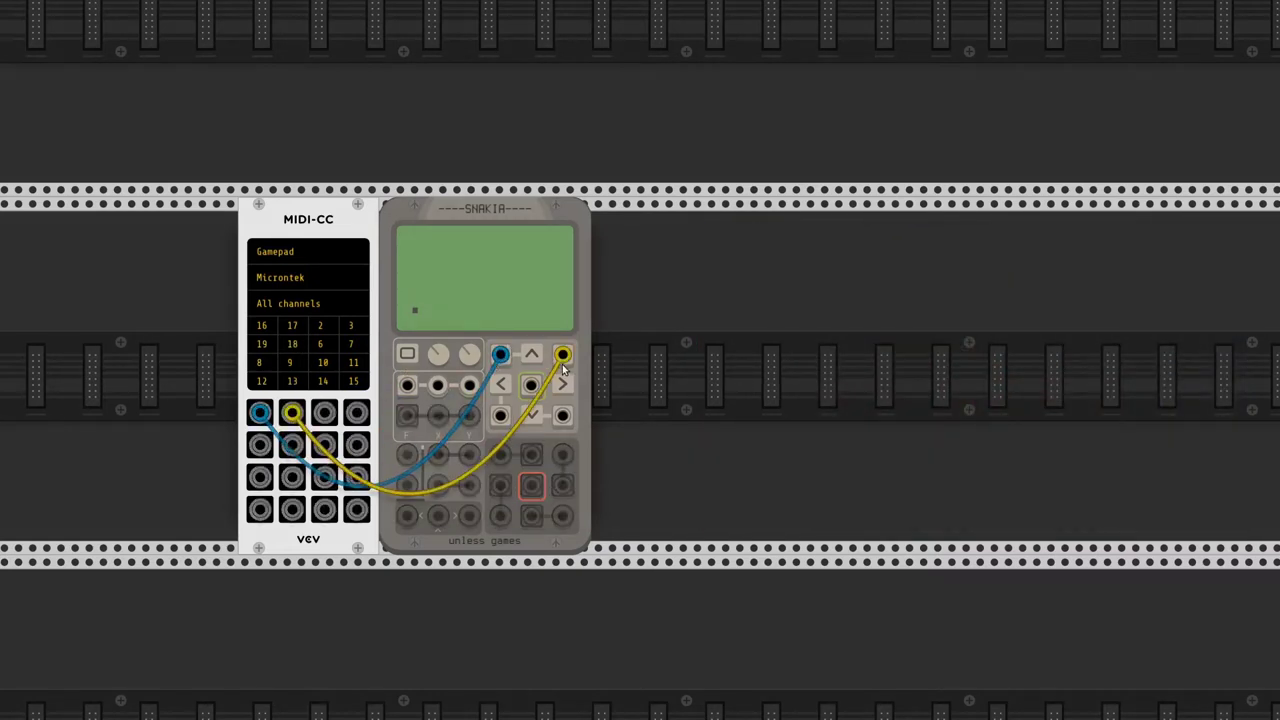
{"action": "left_click_drag", "start_coordinate": [260, 445], "coordinate": [261, 478]}
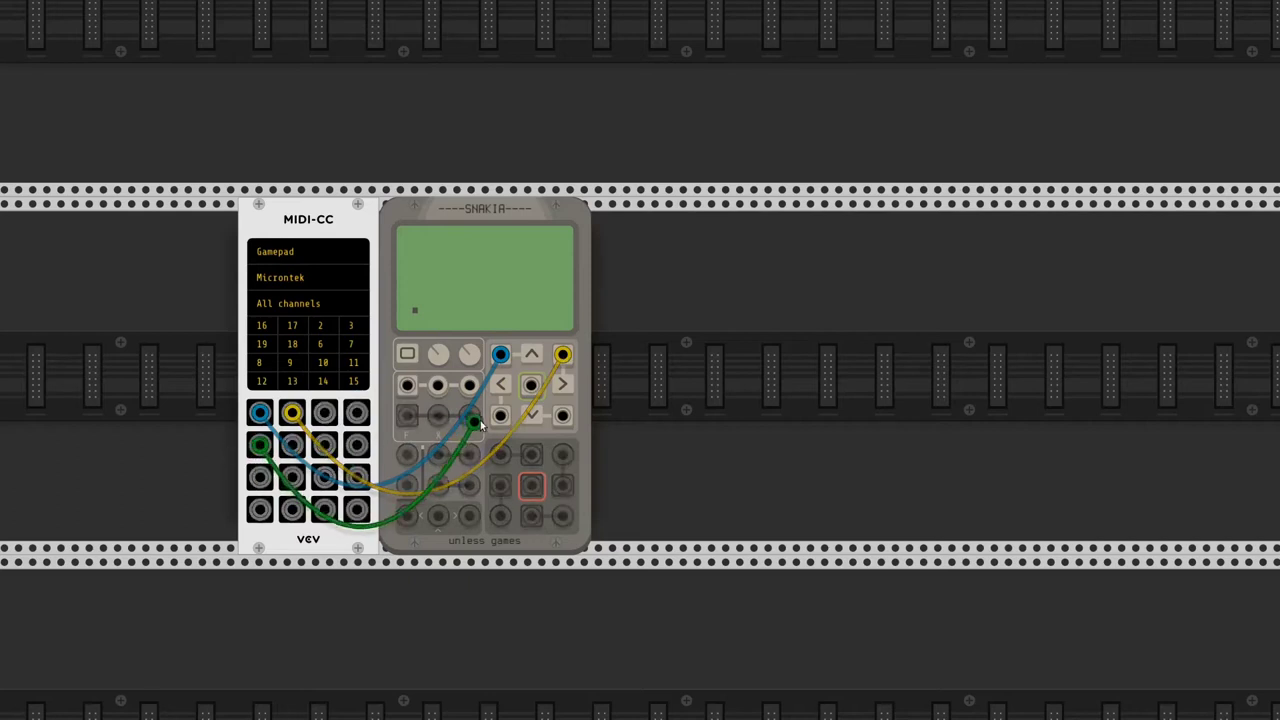
{"action": "left_click_drag", "start_coordinate": [323, 452], "coordinate": [500, 415]}
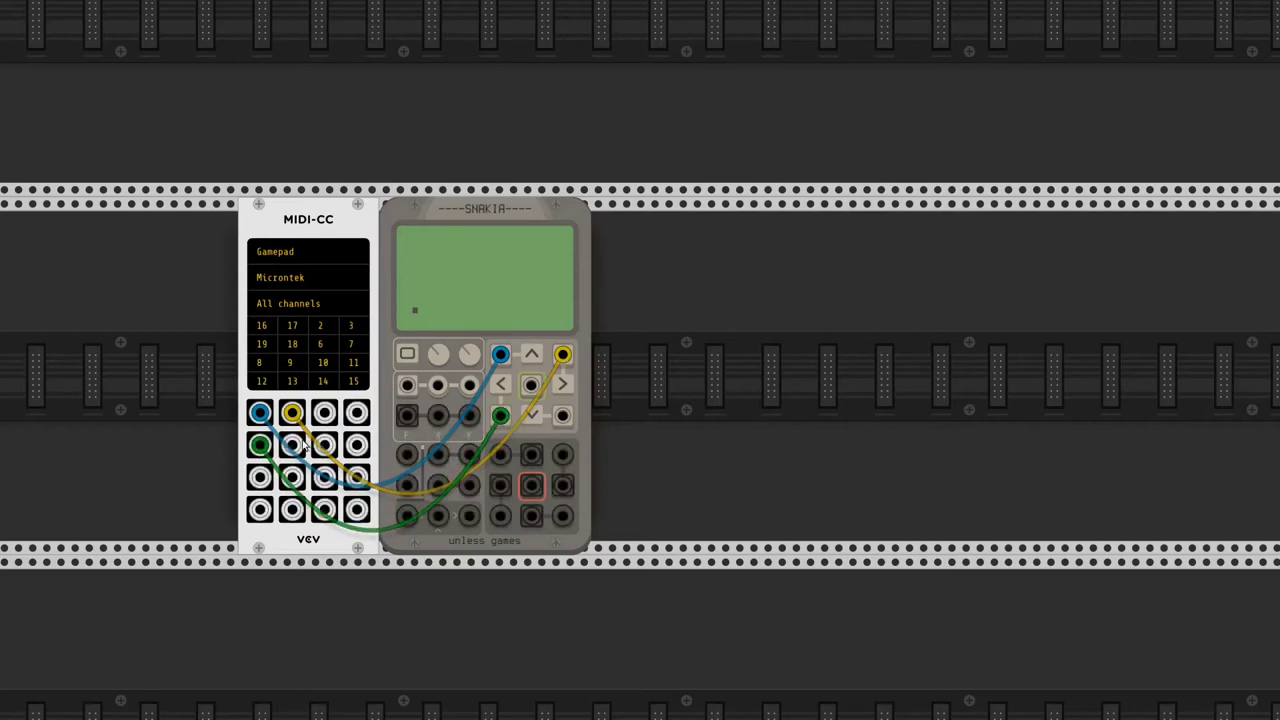
Add an Opsylloscope to the right of SNAKIA
{"action": "right_click", "coordinate": [686, 386]}
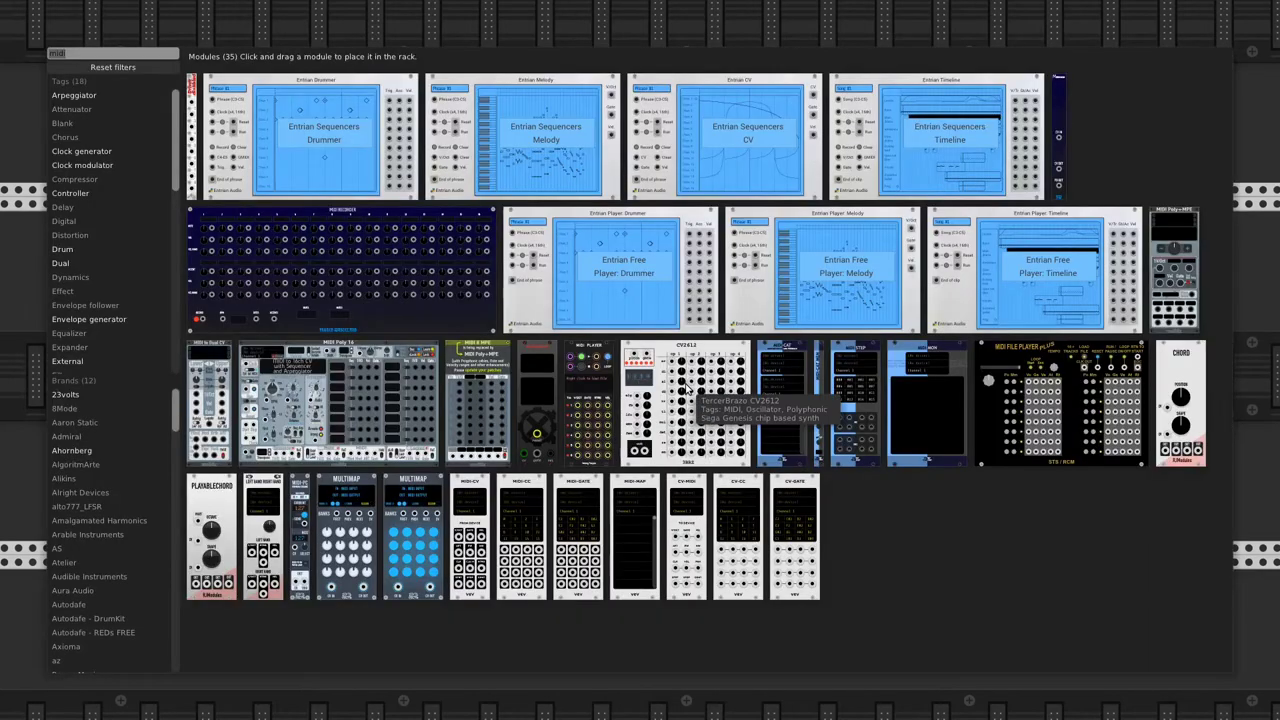
{"action": "key", "text": "BackSpace"}
{"action": "key", "text": "BackSpace"}
{"action": "key", "text": "BackSpace"}
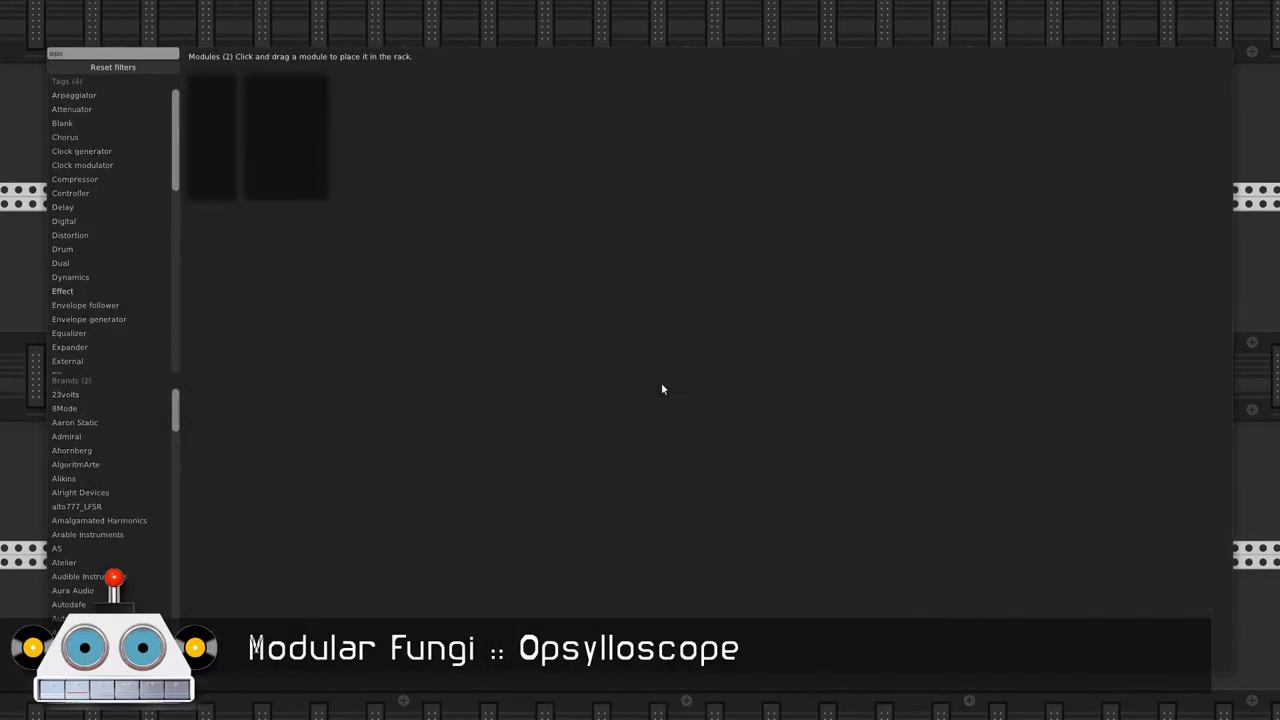
{"action": "type", "text": "ops"}
{"action": "left_click_drag", "start_coordinate": [309, 168], "coordinate": [618, 430]}
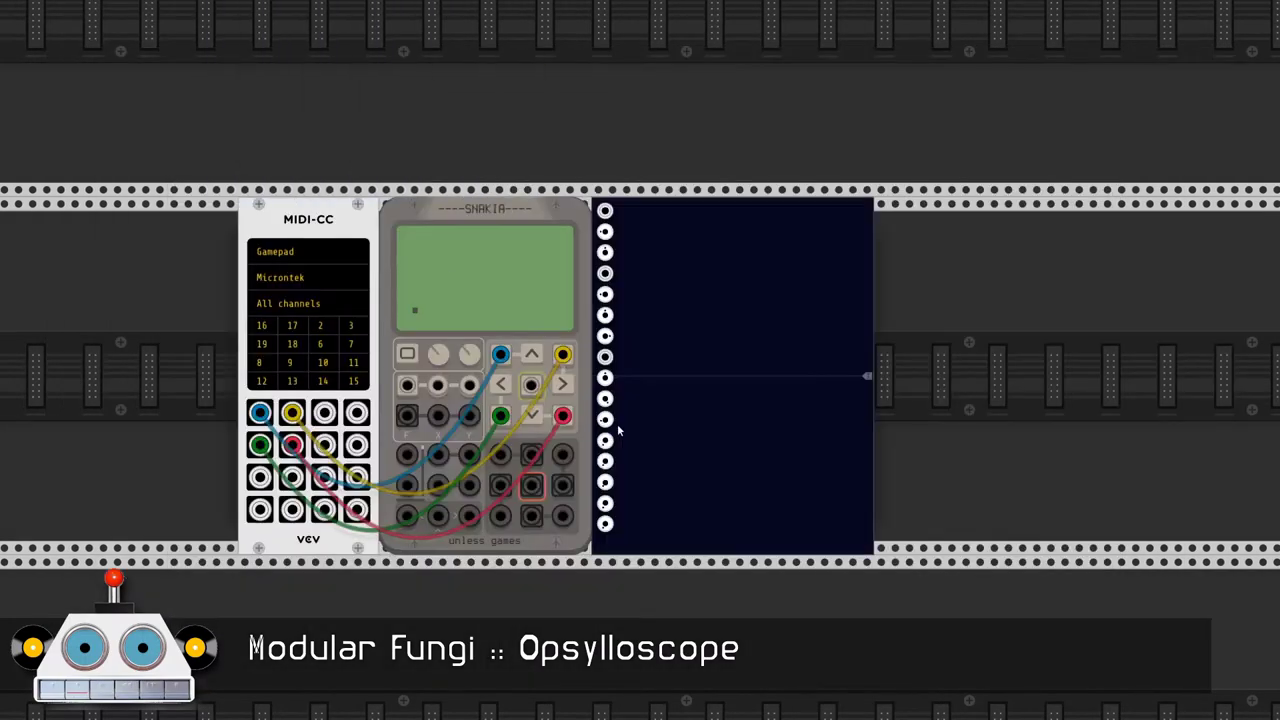
Set the Opsylloscope's plot type to Lissajous and enable Show Labels
{"action": "right_click", "coordinate": [682, 416]}
{"action": "left_click", "coordinate": [737, 697]}
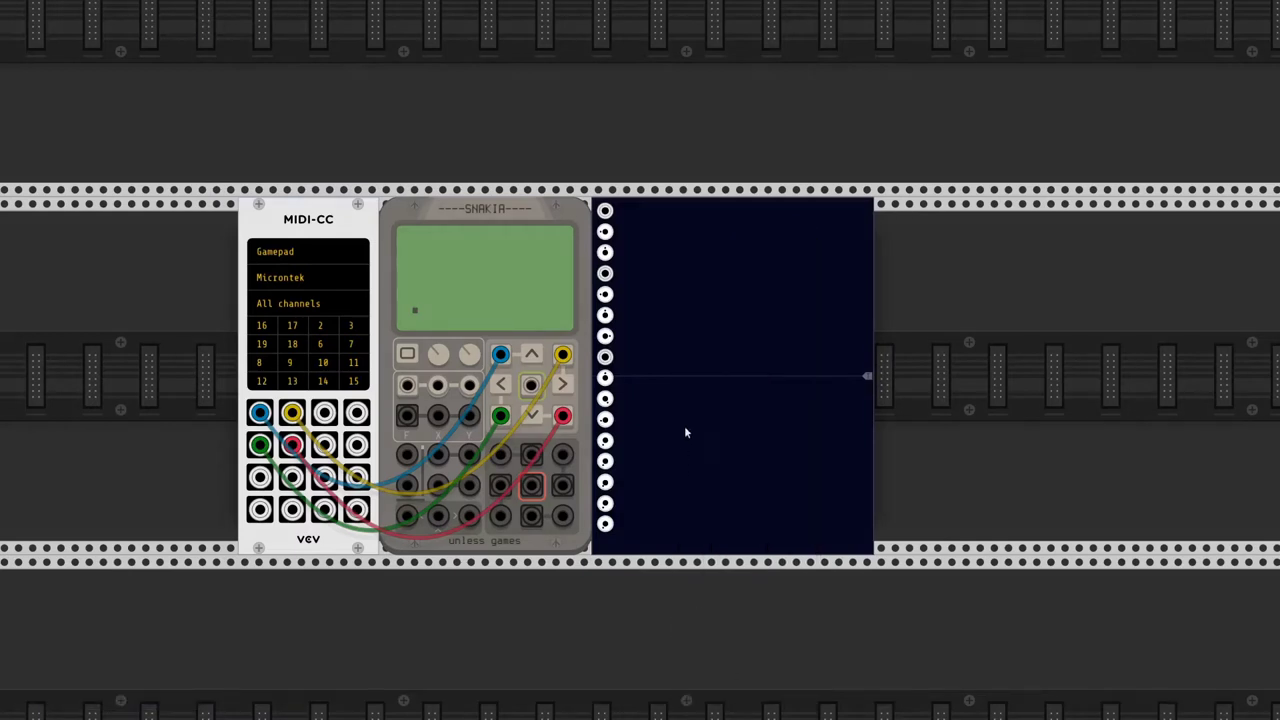
{"action": "right_click", "coordinate": [686, 429]}
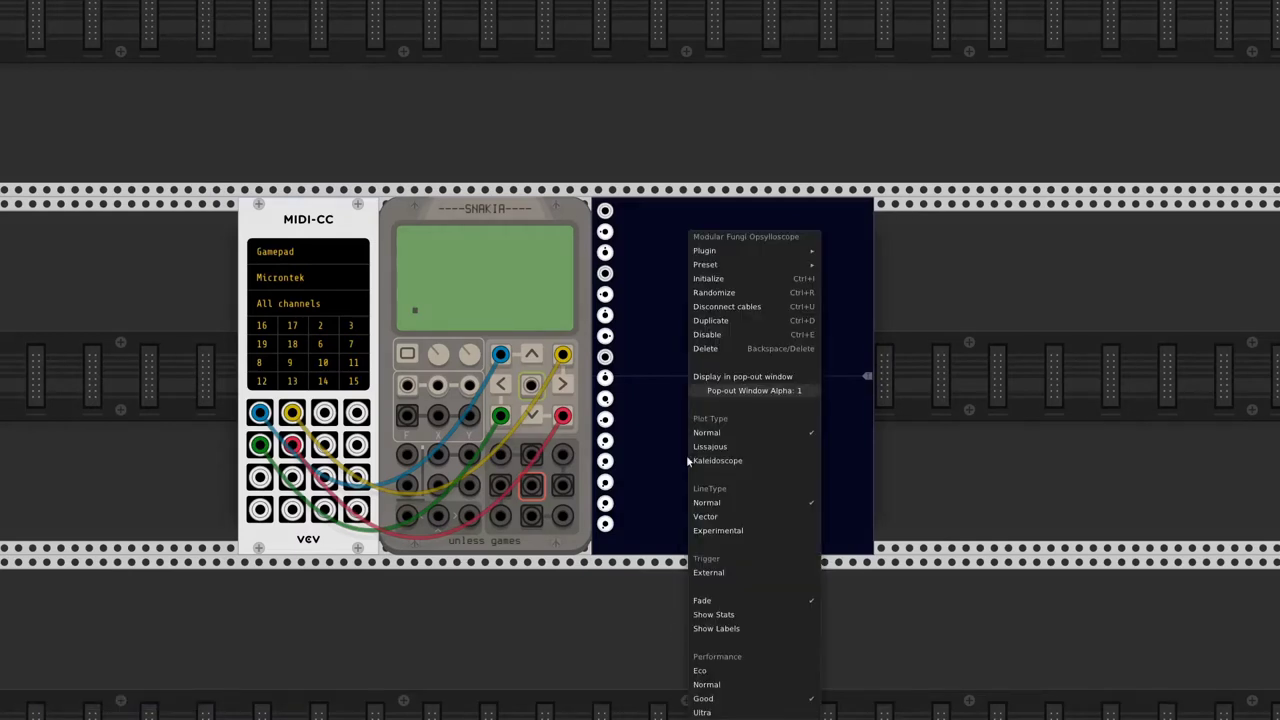
{"action": "left_click", "coordinate": [738, 446]}
{"action": "right_click", "coordinate": [736, 441]}
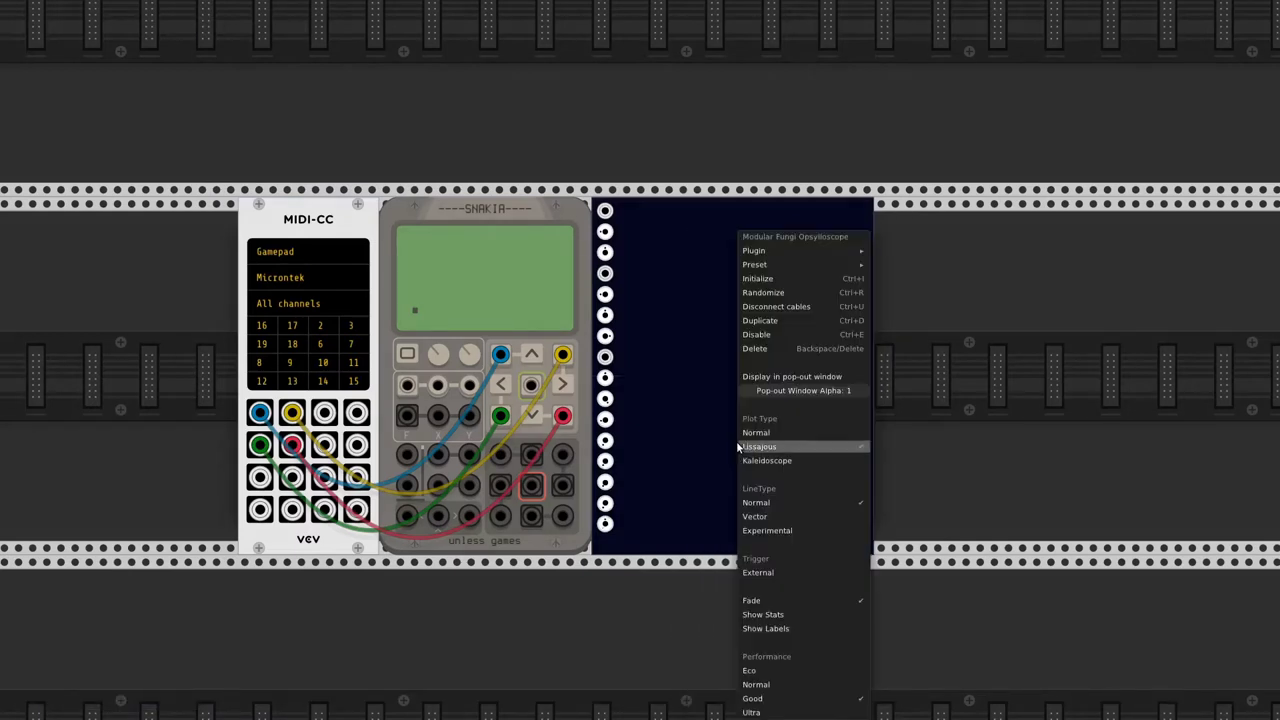
{"action": "left_click", "coordinate": [791, 627]}
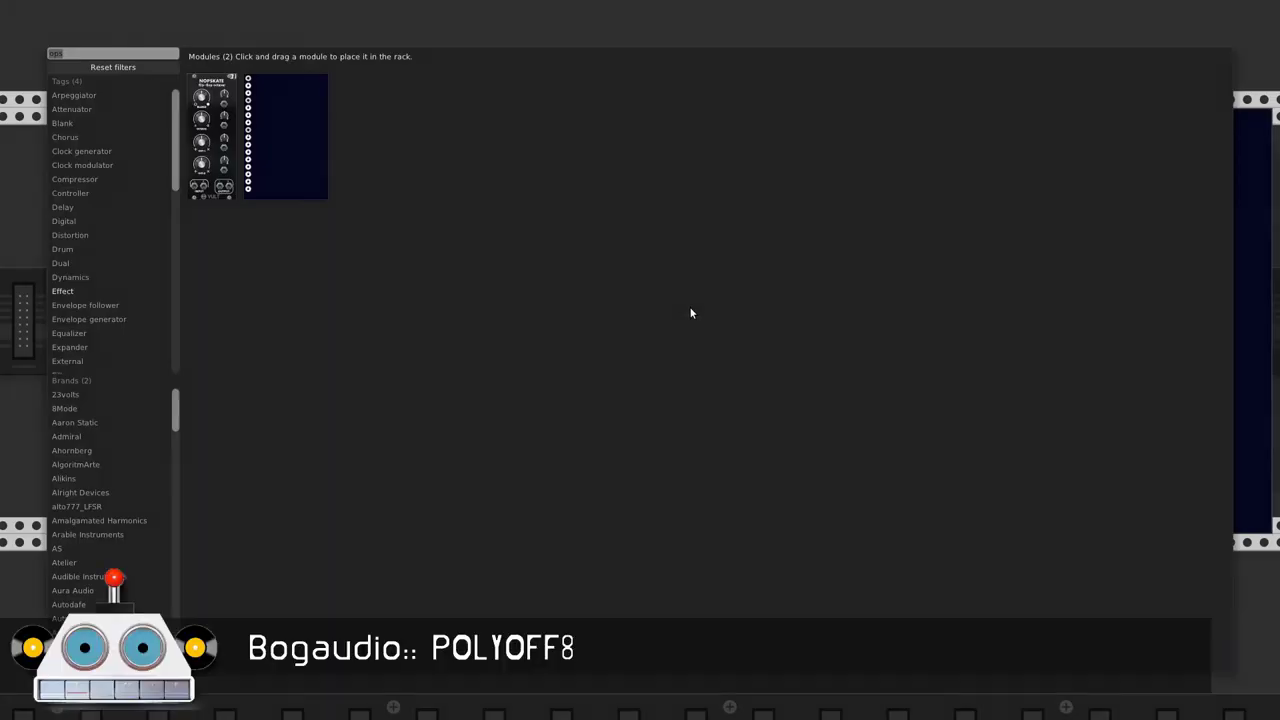
Add a POLYOFF8 module and a 4FO module to the rack
{"action": "key", "text": "BackSpace"}
{"action": "key", "text": "BackSpace"}
{"action": "key", "text": "BackSpace"}
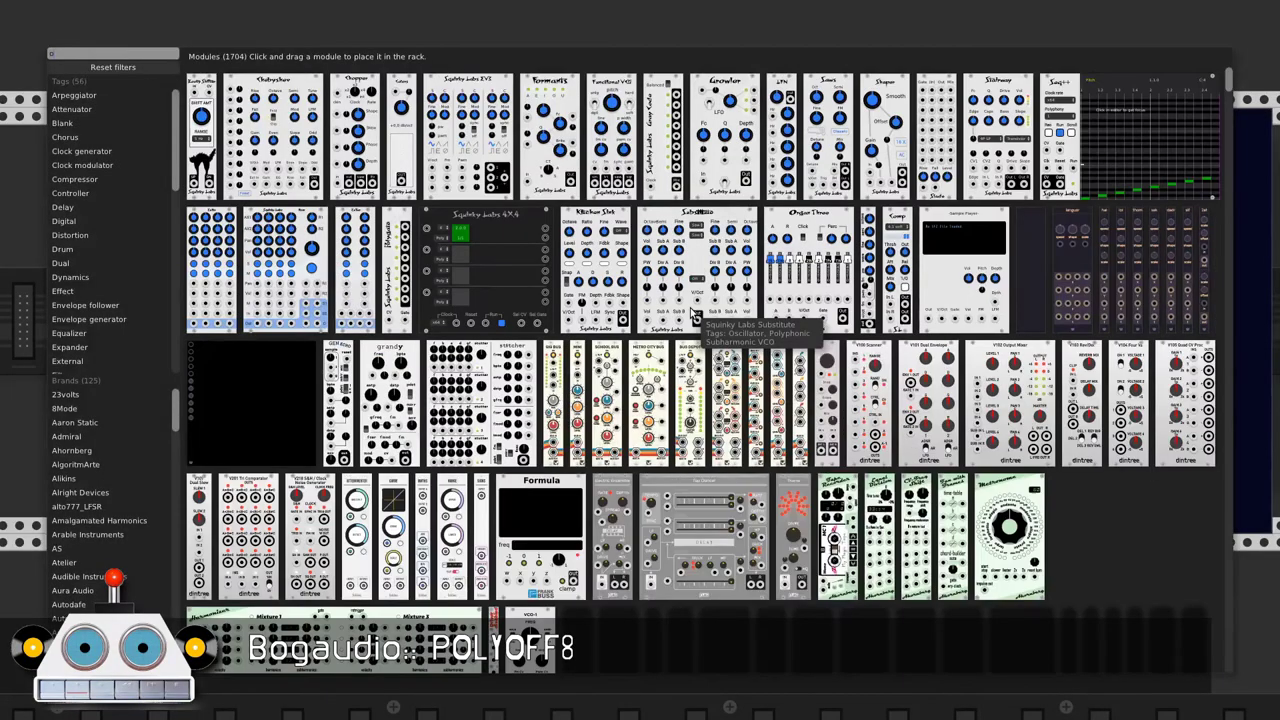
{"action": "type", "text": "pol"}
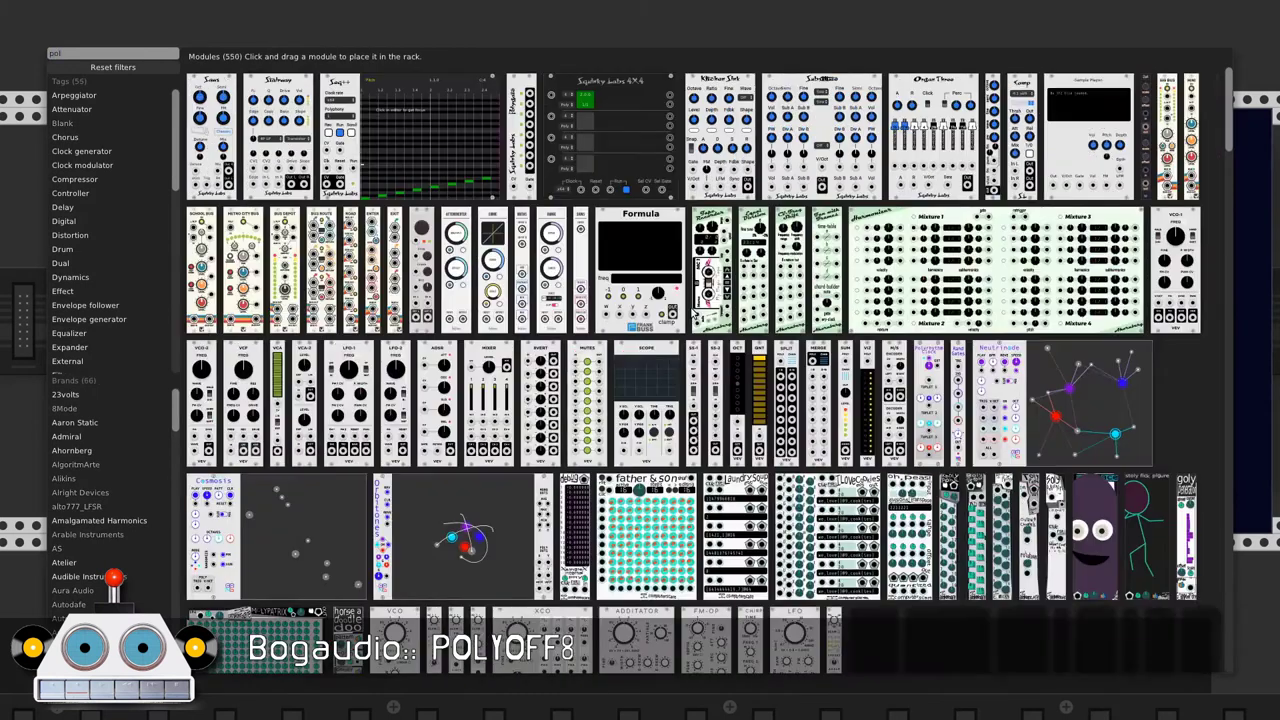
{"action": "type", "text": "yo"}
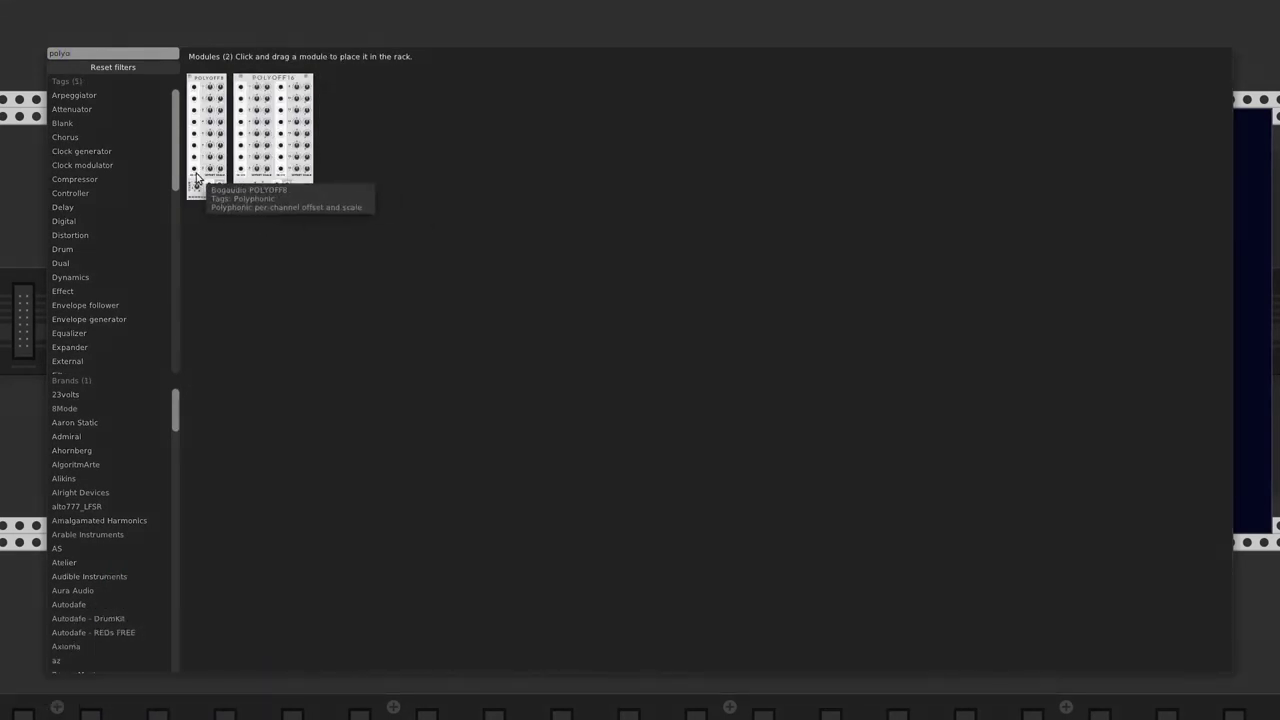
{"action": "left_click_drag", "start_coordinate": [191, 186], "coordinate": [594, 282]}
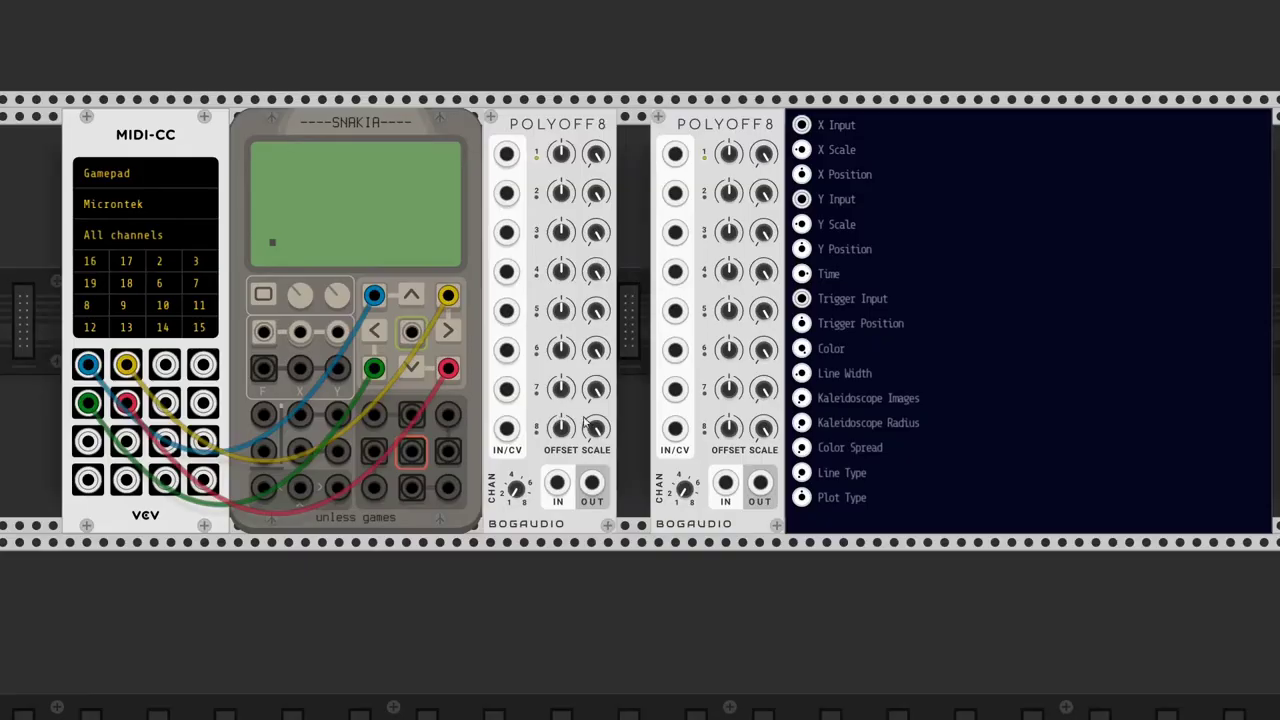
{"action": "right_click", "coordinate": [608, 520]}
{"action": "type", "text": "4fo"}
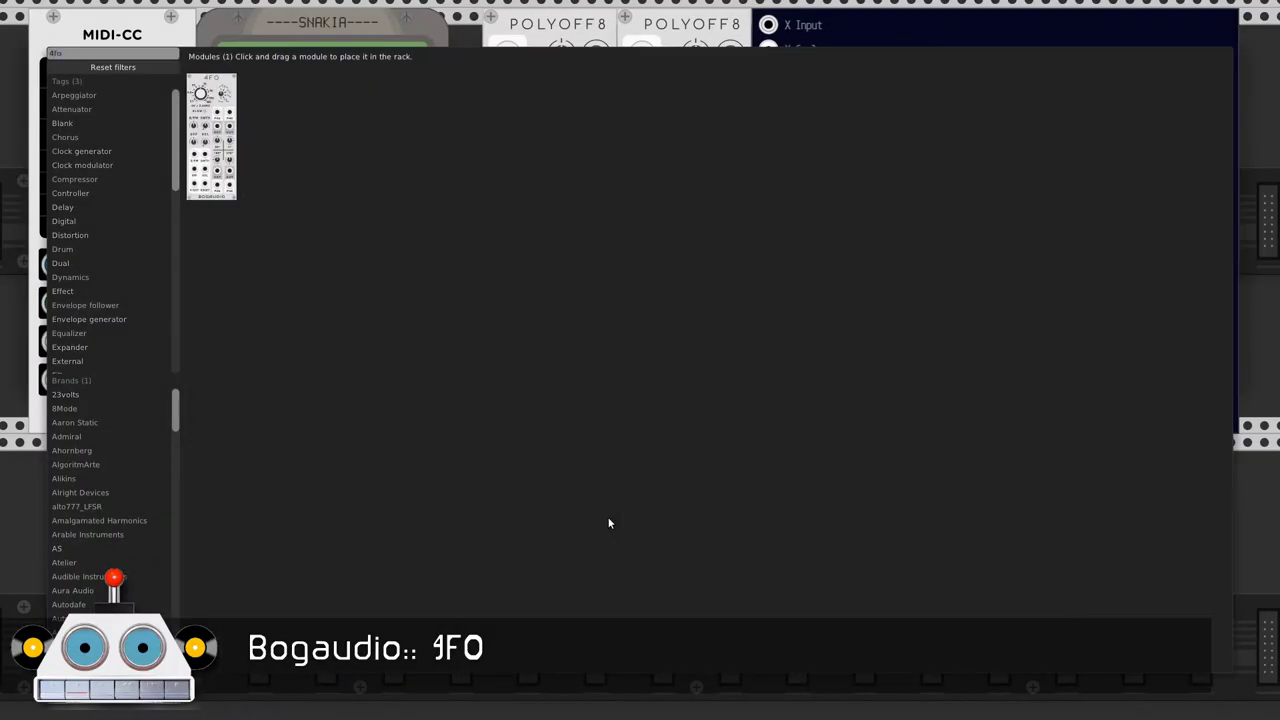
{"action": "key", "text": "Return"}
Route 4FO outputs through the POLYOFF8s into scope X/Y, scaling channel 1 to 60%
{"action": "mouse_move", "coordinate": [585, 560]}
{"action": "left_mouse_down"}
{"action": "mouse_move", "coordinate": [590, 512]}
{"action": "mouse_move", "coordinate": [506, 106]}
{"action": "left_mouse_up"}
{"action": "scroll", "coordinate": [640, 483], "scroll_direction": "down", "scroll_amount": 3}
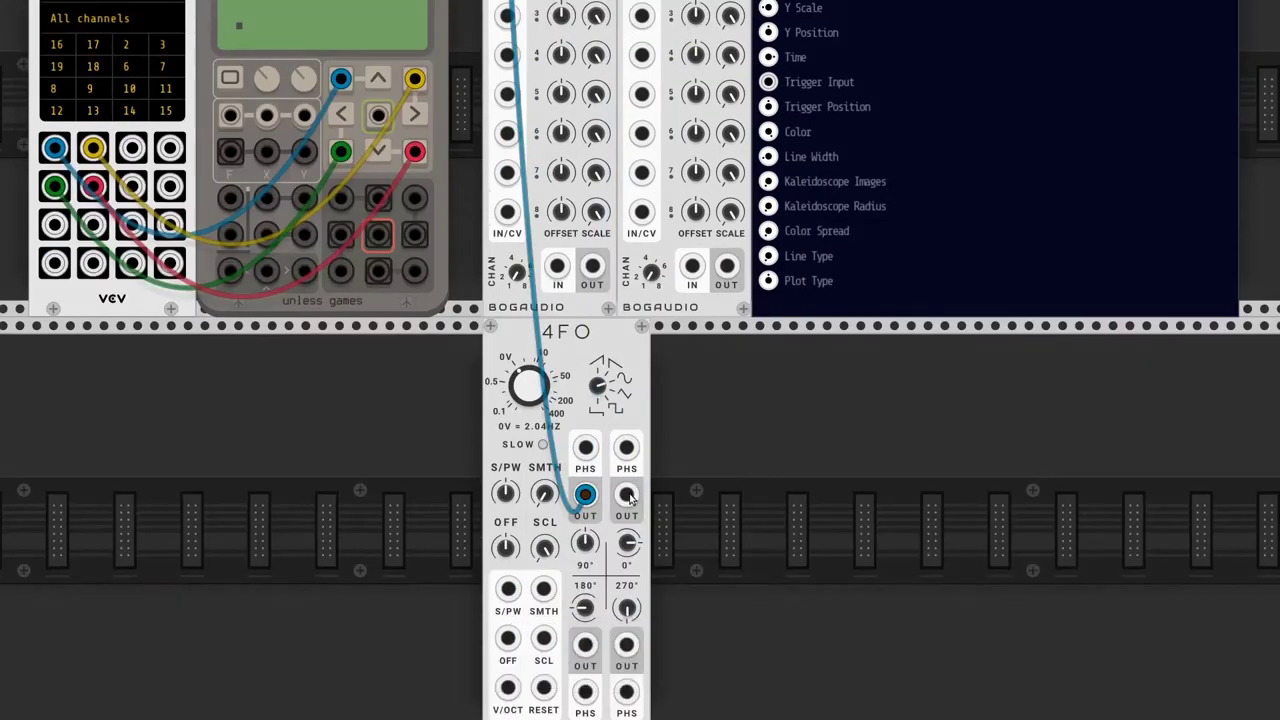
{"action": "left_click_drag", "start_coordinate": [628, 494], "coordinate": [641, 0]}
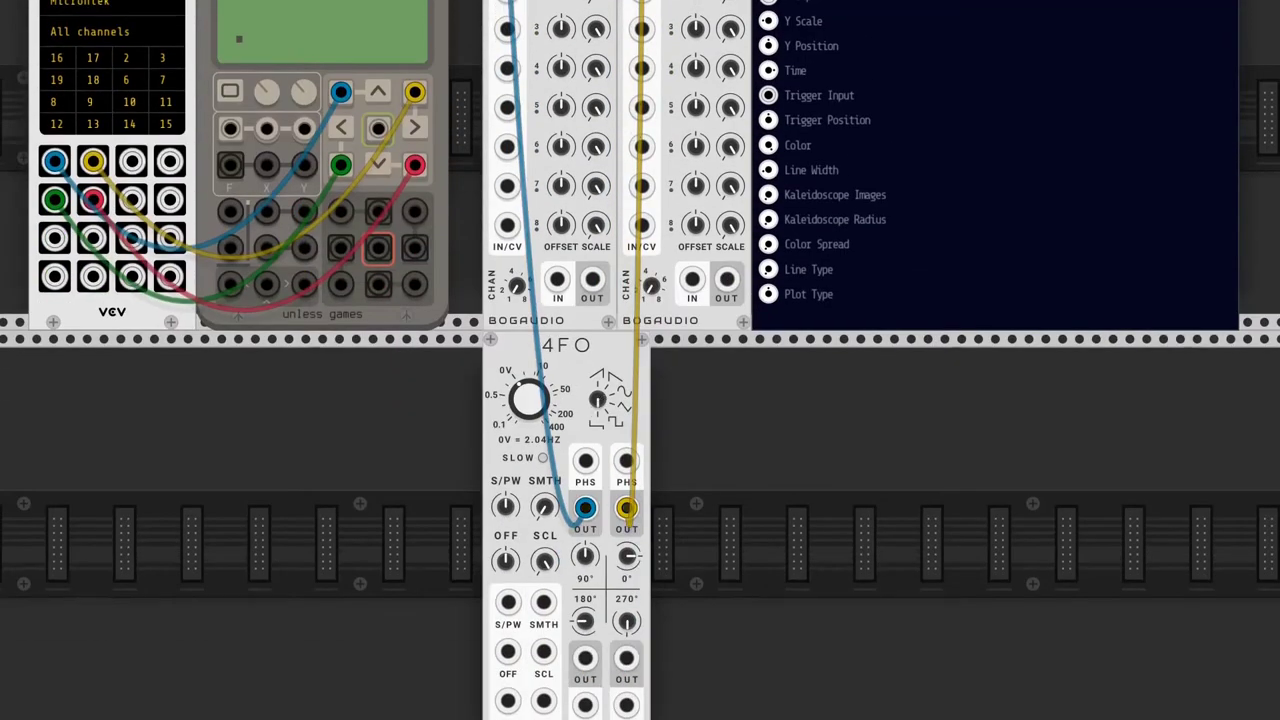
{"action": "scroll", "coordinate": [598, 413], "scroll_direction": "up", "scroll_amount": 3}
{"action": "left_click_drag", "start_coordinate": [592, 446], "coordinate": [767, 88]}
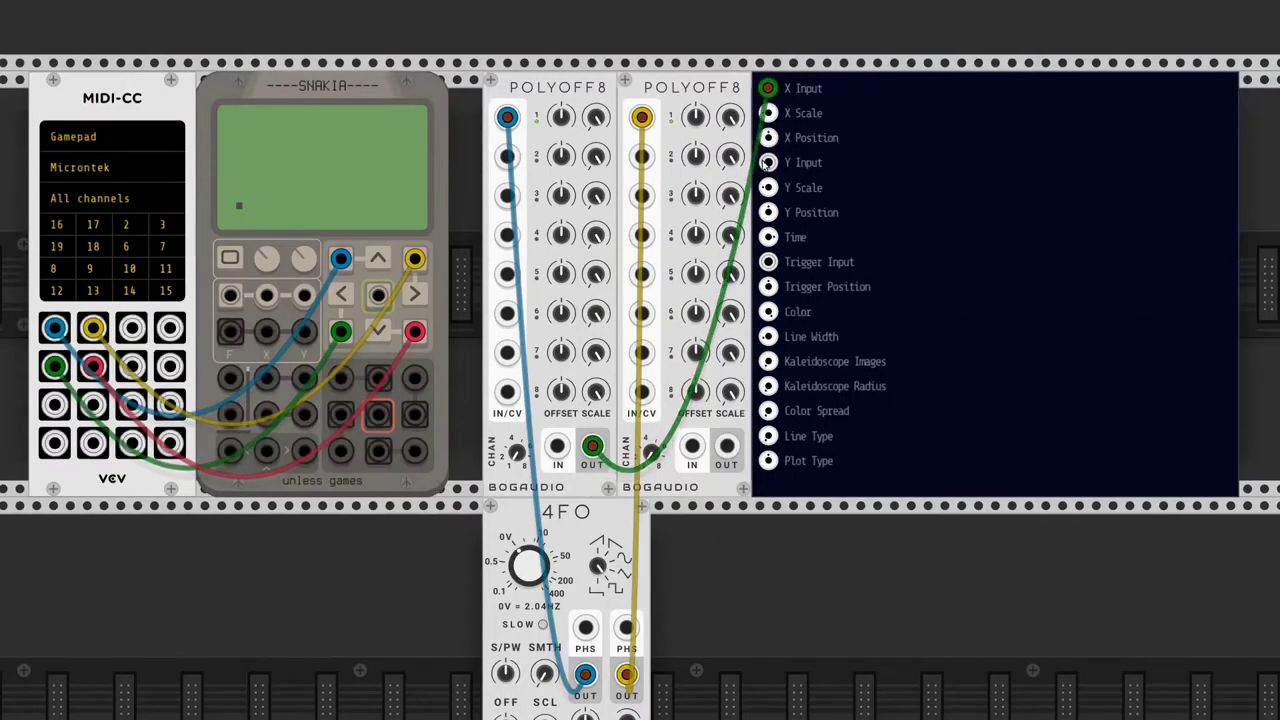
{"action": "mouse_move", "coordinate": [767, 162]}
{"action": "left_mouse_down"}
{"action": "mouse_move", "coordinate": [742, 442]}
{"action": "mouse_move", "coordinate": [727, 446]}
{"action": "left_mouse_up"}
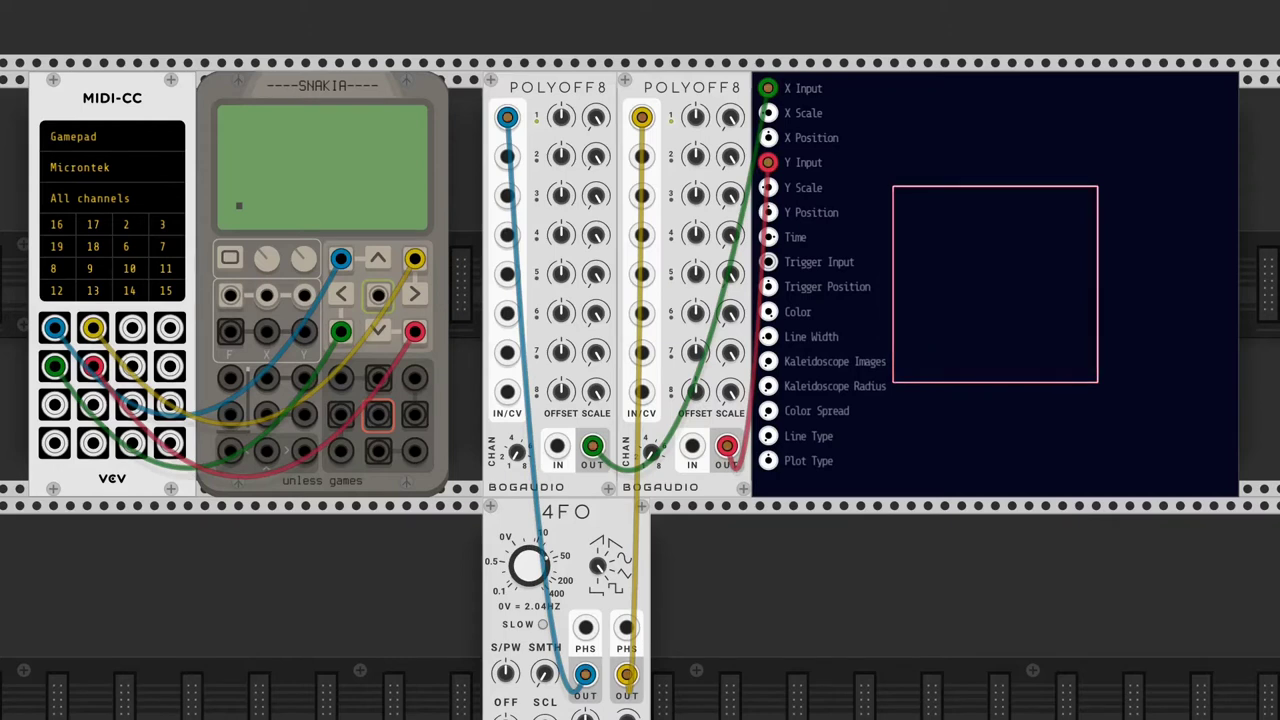
{"action": "right_click", "coordinate": [731, 117]}
{"action": "type", "text": "60"}
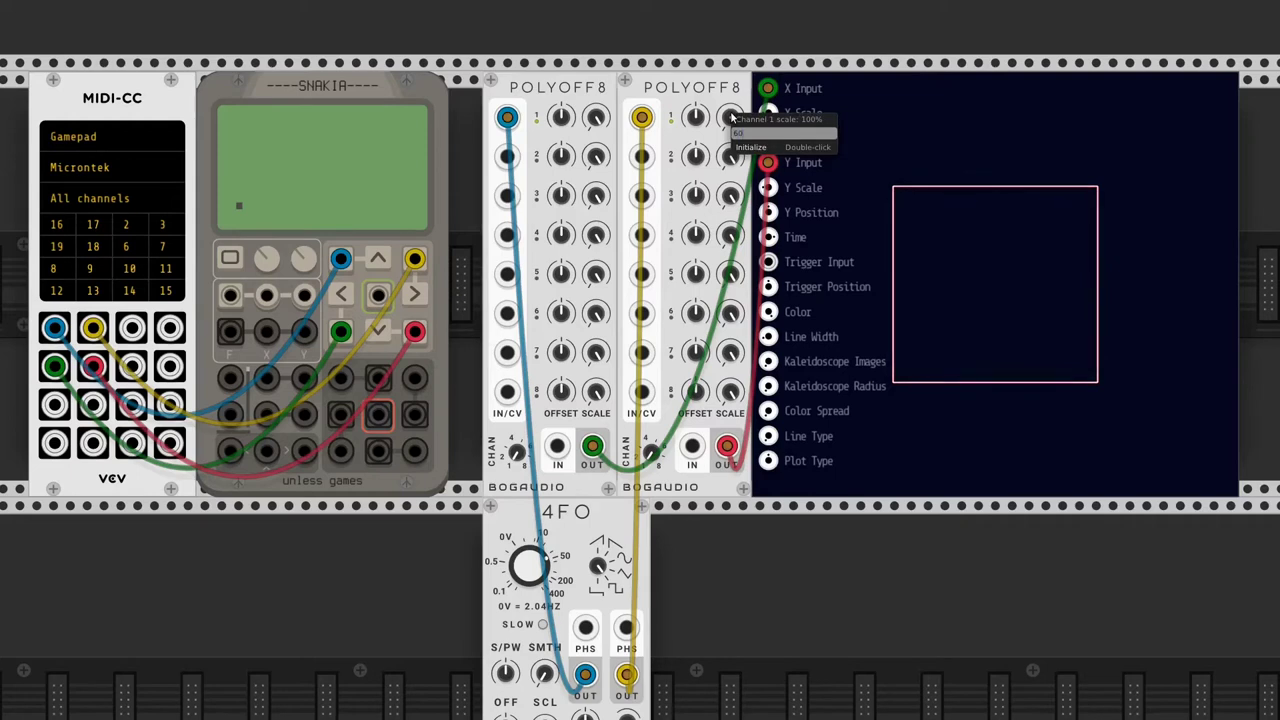
{"action": "key", "text": "Return"}
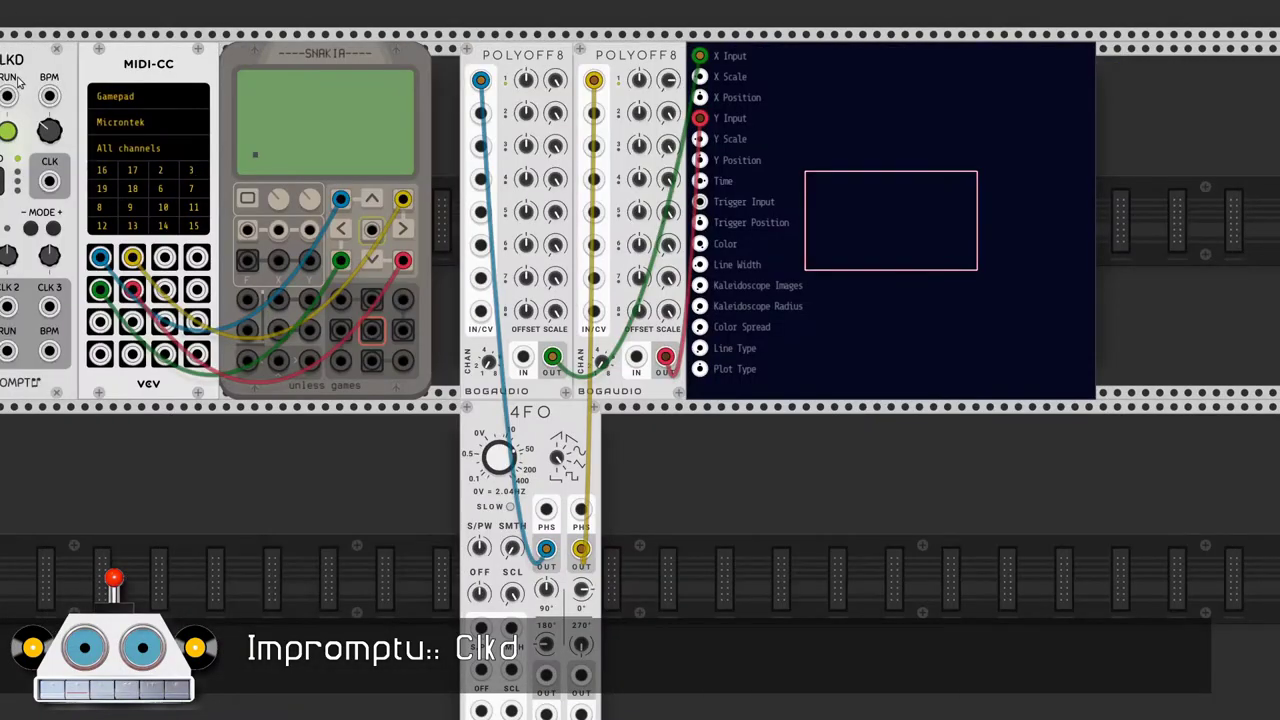
Add an Impromptu Clkd beside 4FO, cable CLK1 into SNAKIA's clock, and adjust the ratio
{"action": "left_click_drag", "start_coordinate": [17, 83], "coordinate": [434, 363]}
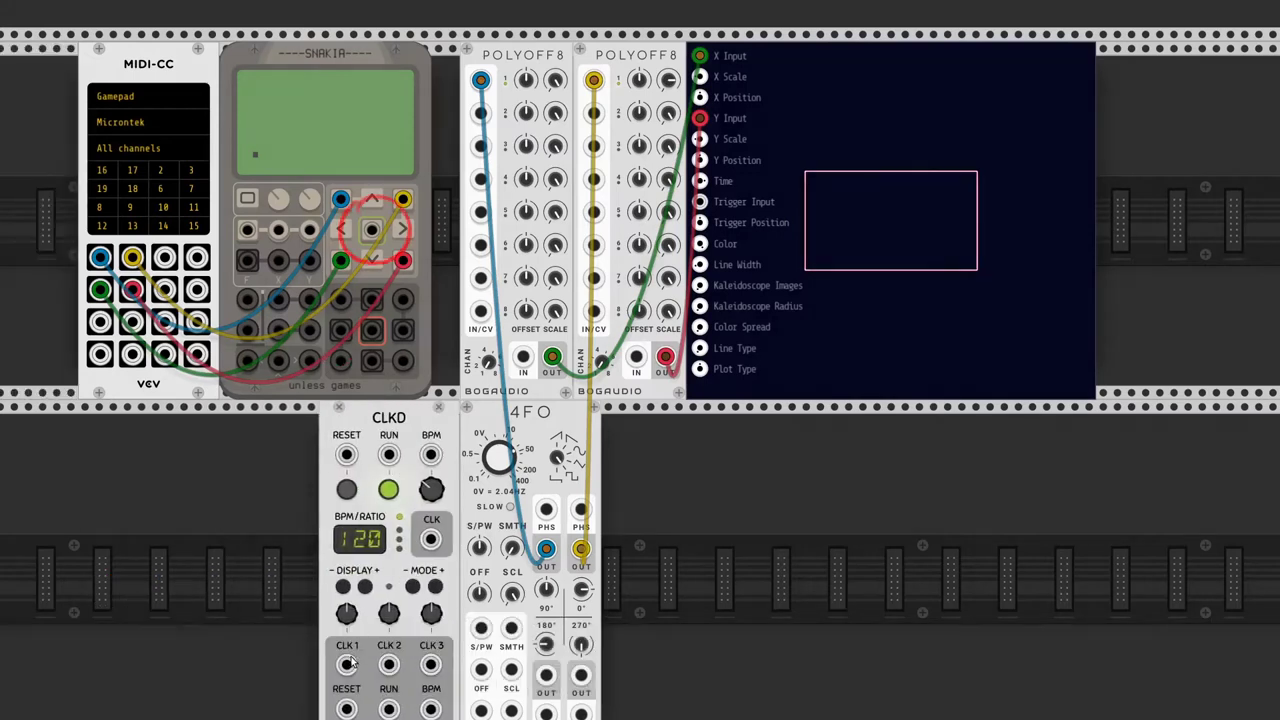
{"action": "mouse_move", "coordinate": [346, 665]}
{"action": "left_mouse_down"}
{"action": "mouse_move", "coordinate": [303, 507]}
{"action": "mouse_move", "coordinate": [371, 231]}
{"action": "left_mouse_up"}
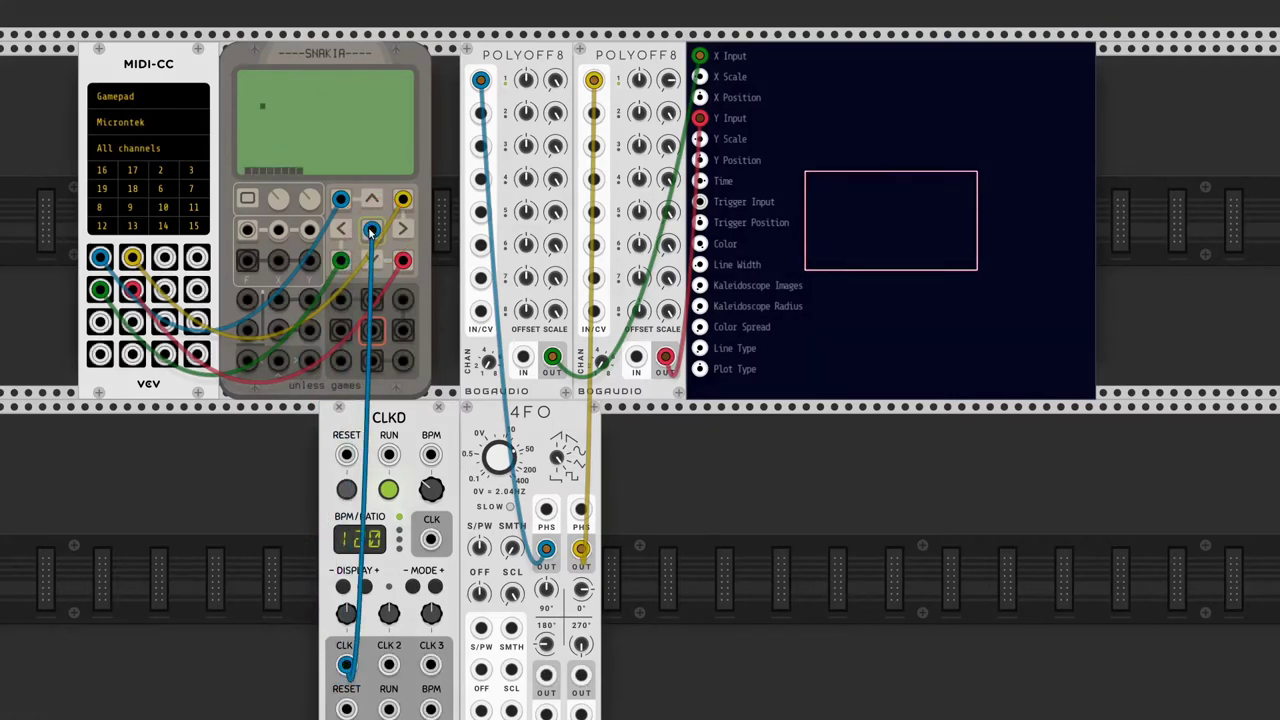
{"action": "left_click_drag", "start_coordinate": [346, 613], "coordinate": [346, 600]}
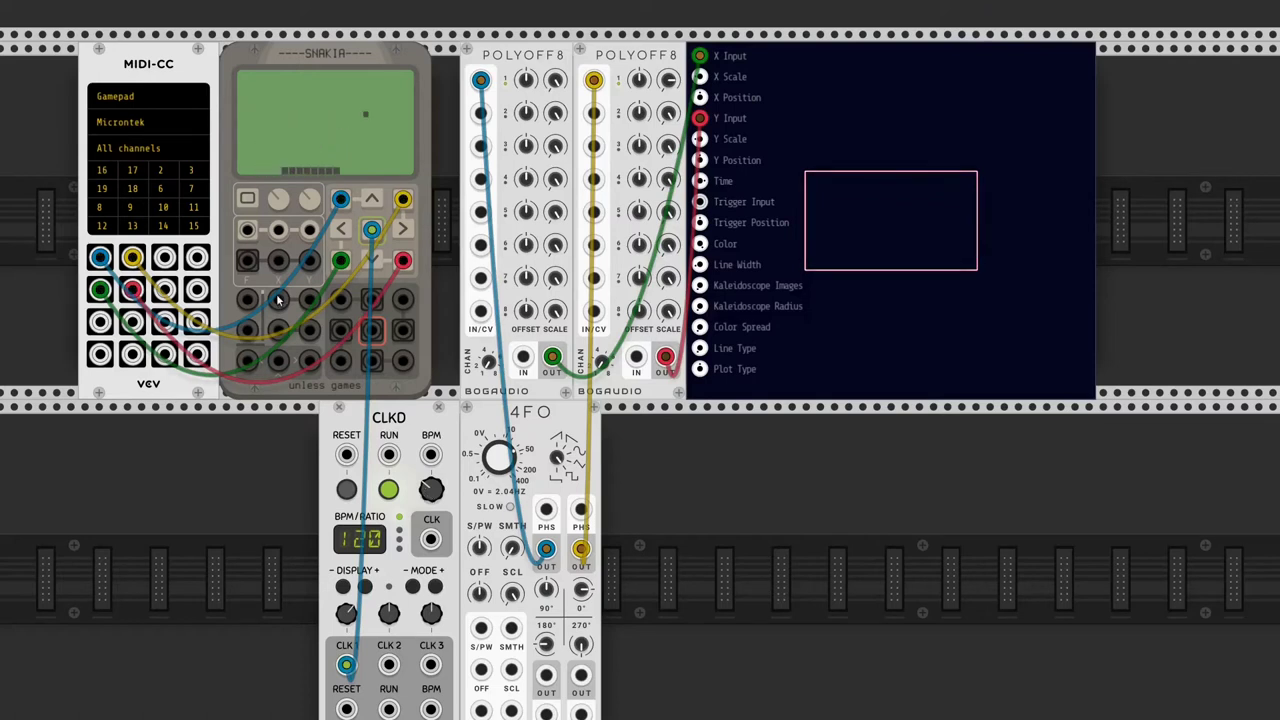
Cable SNAKIA's X and Y outputs into channel 2 of both POLYOFF8s
{"action": "left_click_drag", "start_coordinate": [278, 299], "coordinate": [480, 113]}
{"action": "left_click_drag", "start_coordinate": [593, 113], "coordinate": [310, 299]}
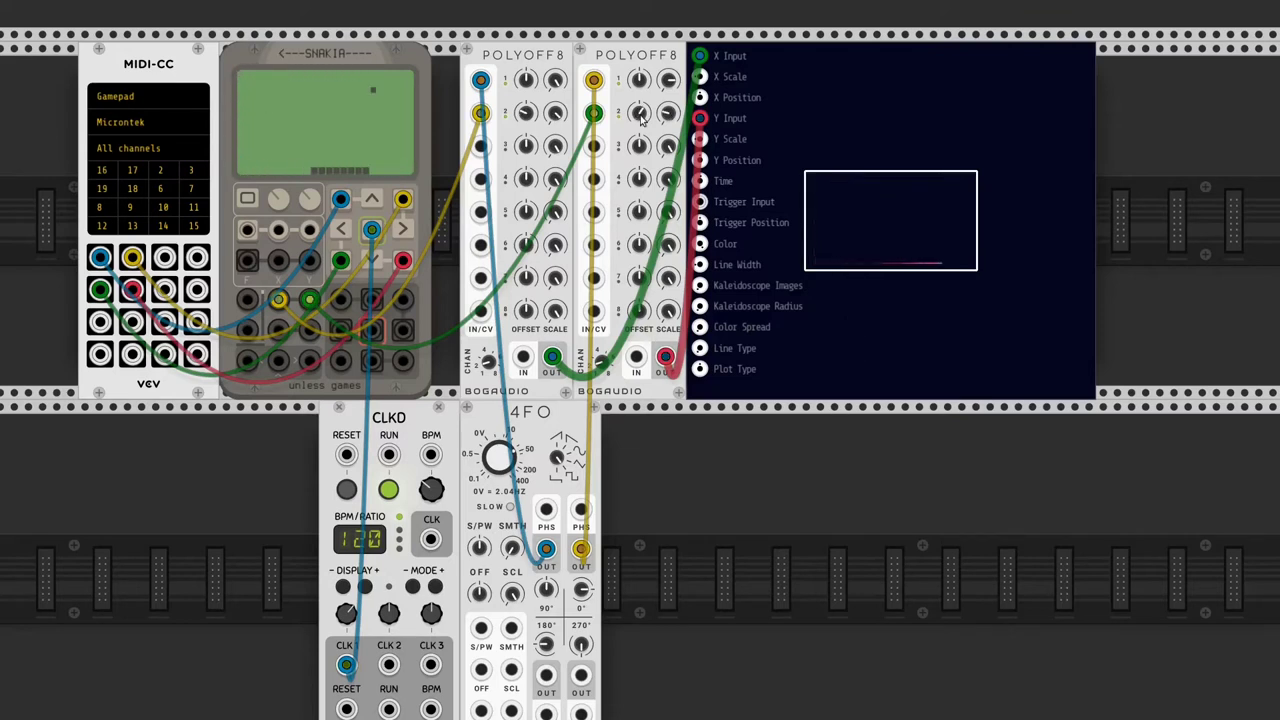
Add a Polygonal VCO and cable its X and Y outputs to POLYOFF8 channel 3
{"action": "right_click", "coordinate": [647, 412]}
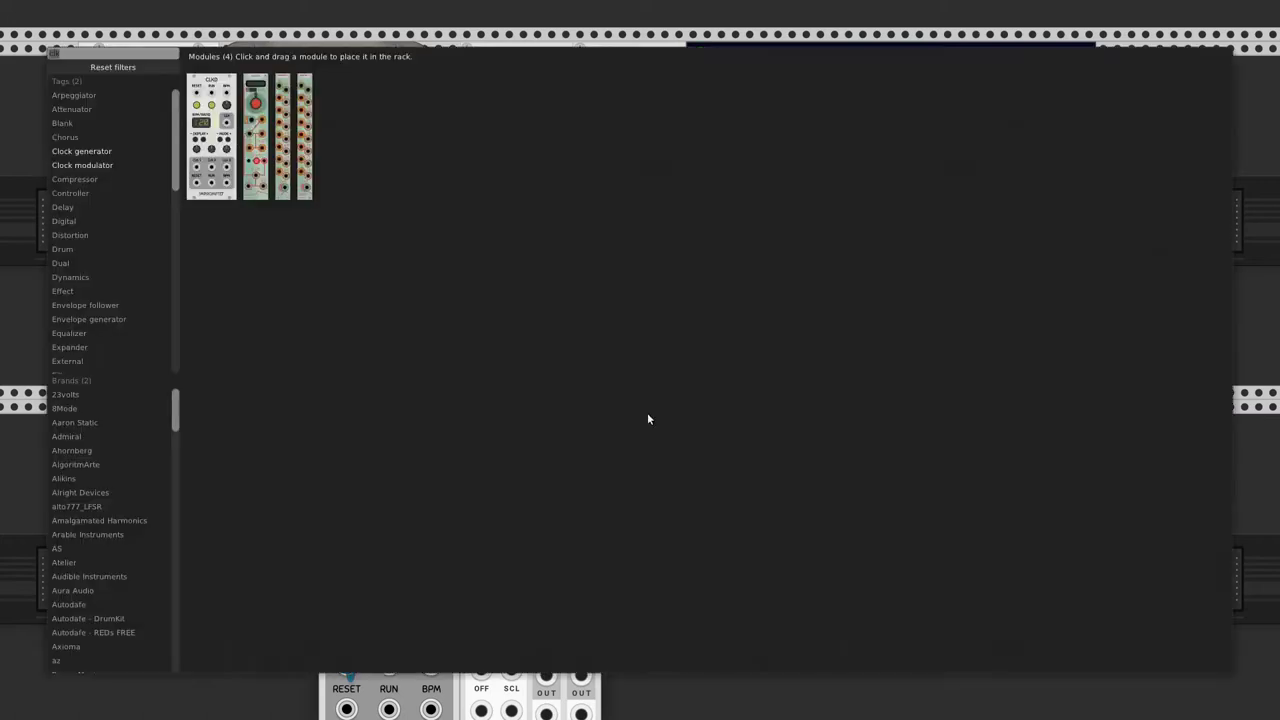
{"action": "type", "text": "polyg"}
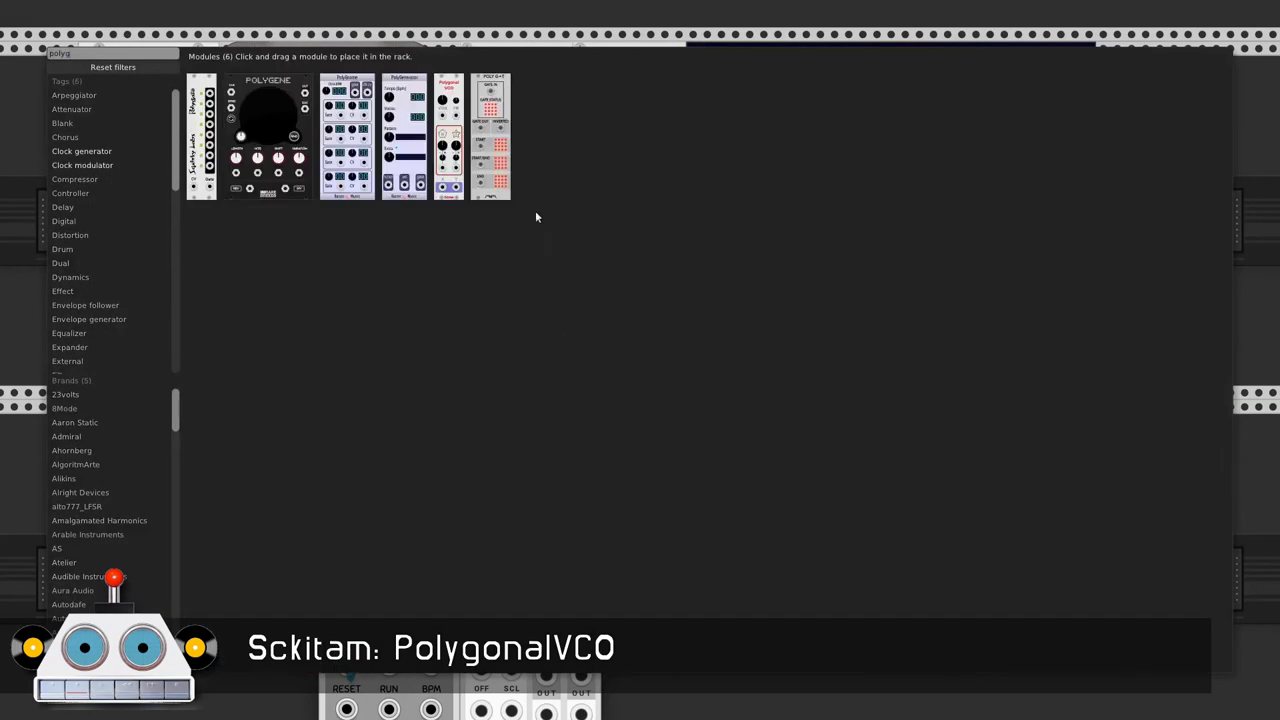
{"action": "left_click", "coordinate": [452, 168]}
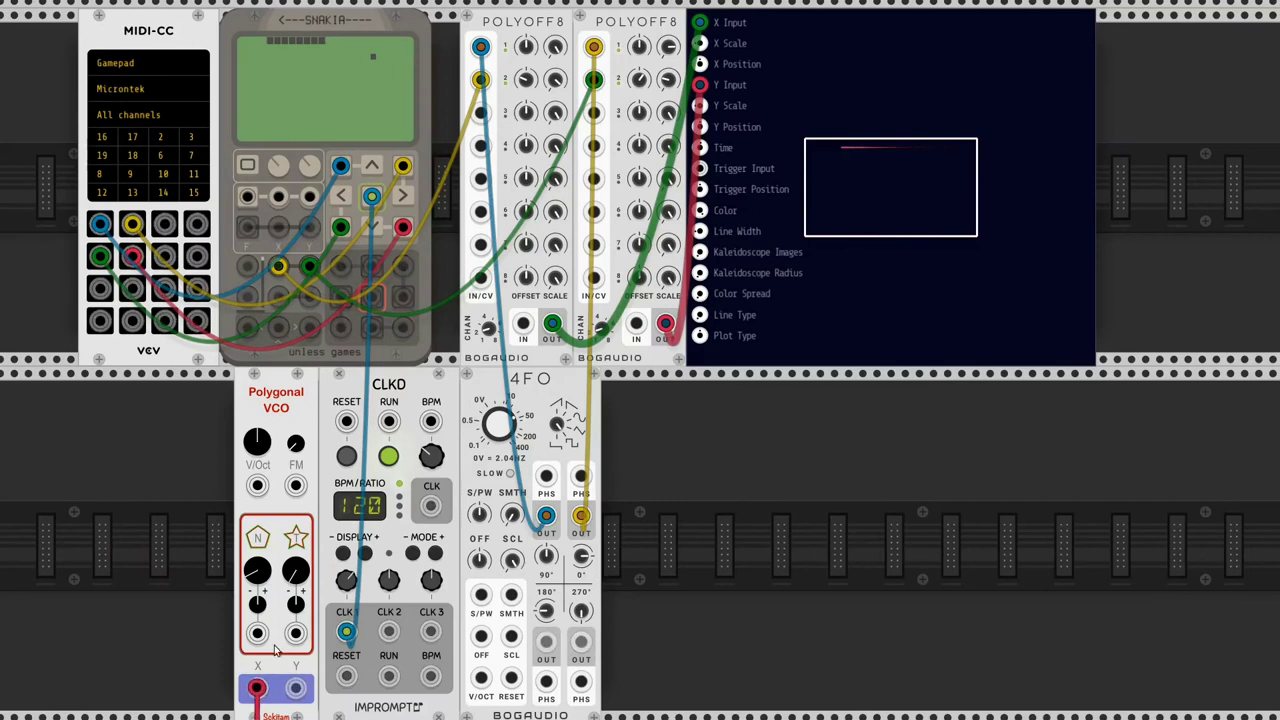
{"action": "left_click_drag", "start_coordinate": [257, 687], "coordinate": [480, 112]}
{"action": "left_click_drag", "start_coordinate": [593, 112], "coordinate": [308, 615]}
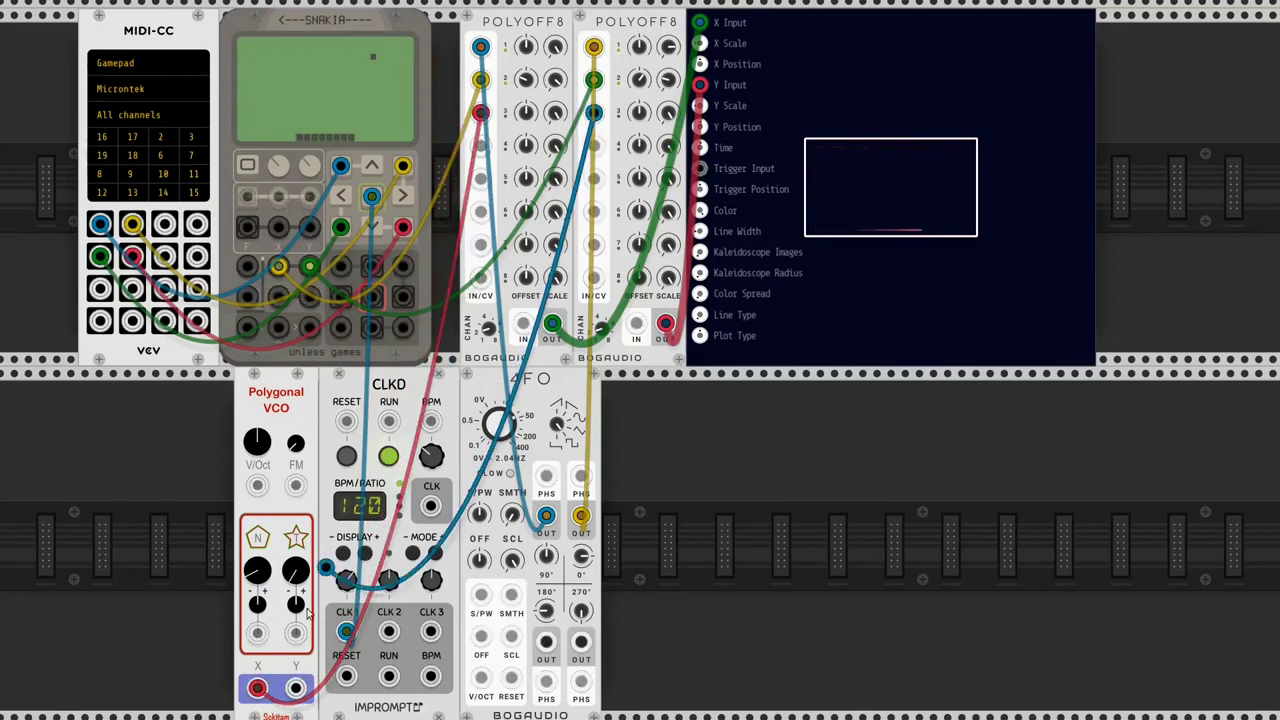
Insert Bogaudio OFFSET modules into the channel 3 path and set their SCALE values to shrink the polygon
{"action": "key", "text": "Return"}
{"action": "type", "text": "offset"}
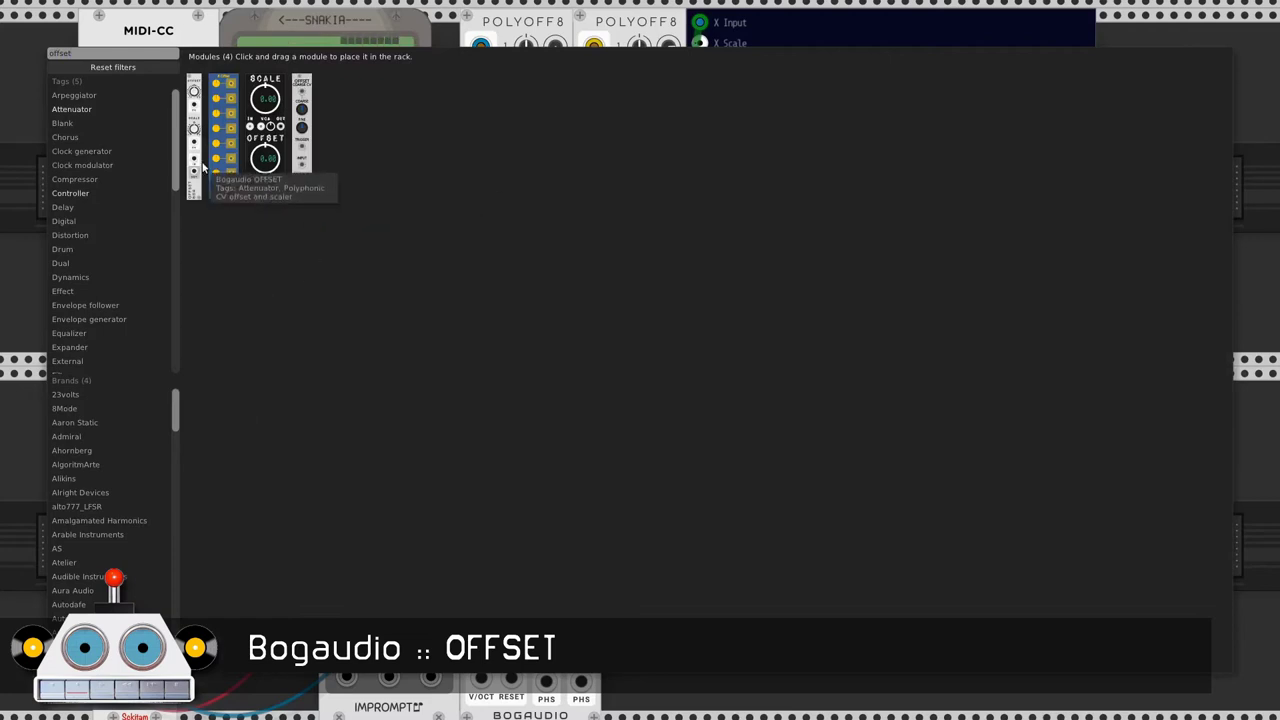
{"action": "left_click_drag", "start_coordinate": [194, 170], "coordinate": [207, 398]}
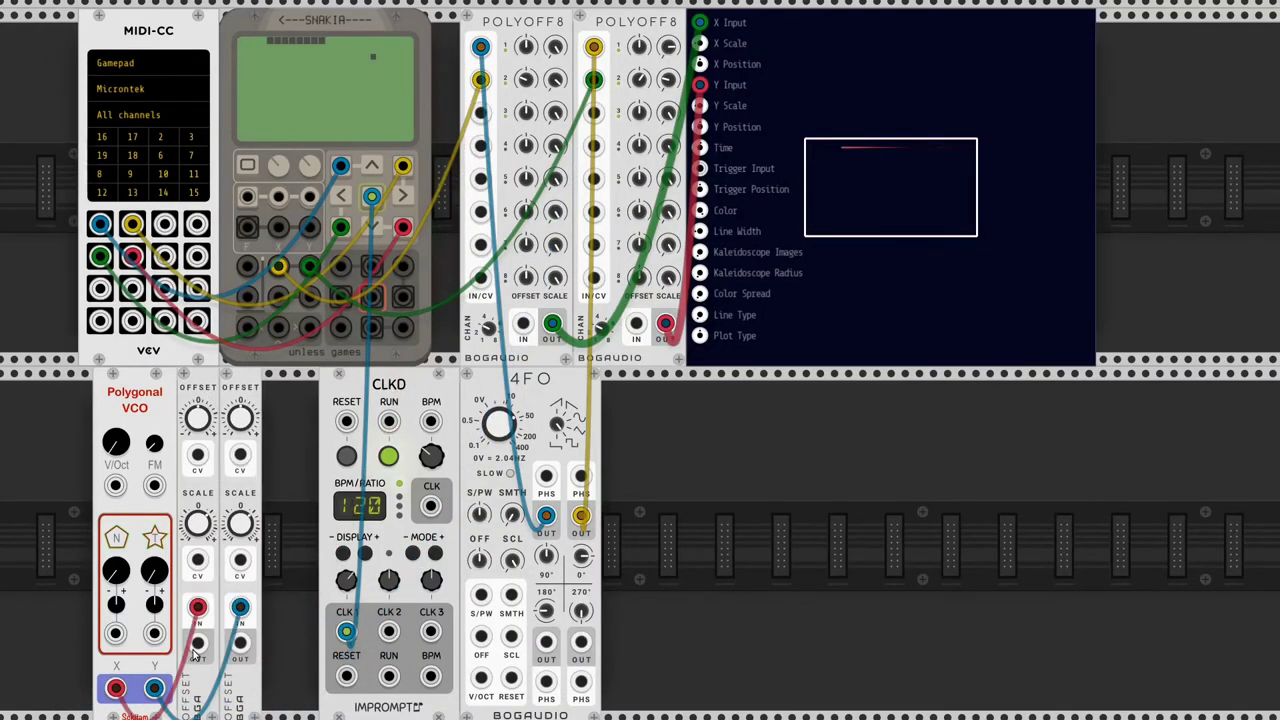
{"action": "left_click_drag", "start_coordinate": [198, 643], "coordinate": [480, 112]}
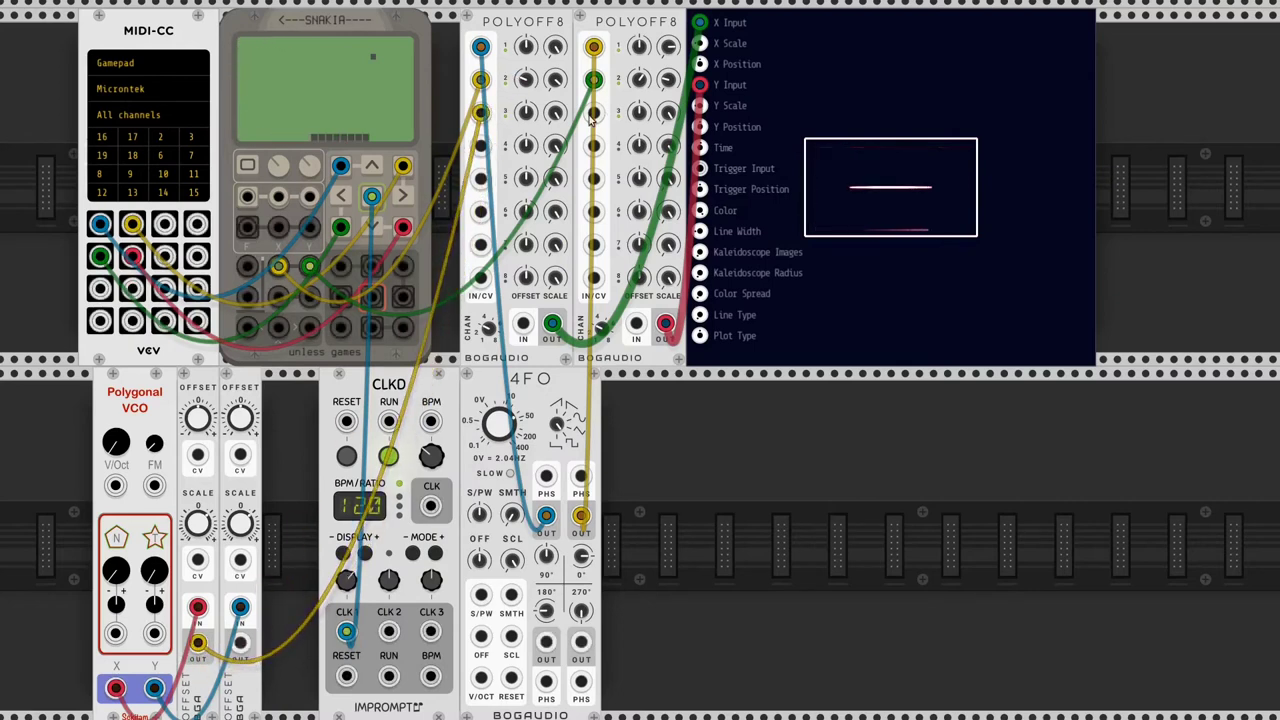
{"action": "left_click_drag", "start_coordinate": [593, 112], "coordinate": [456, 352]}
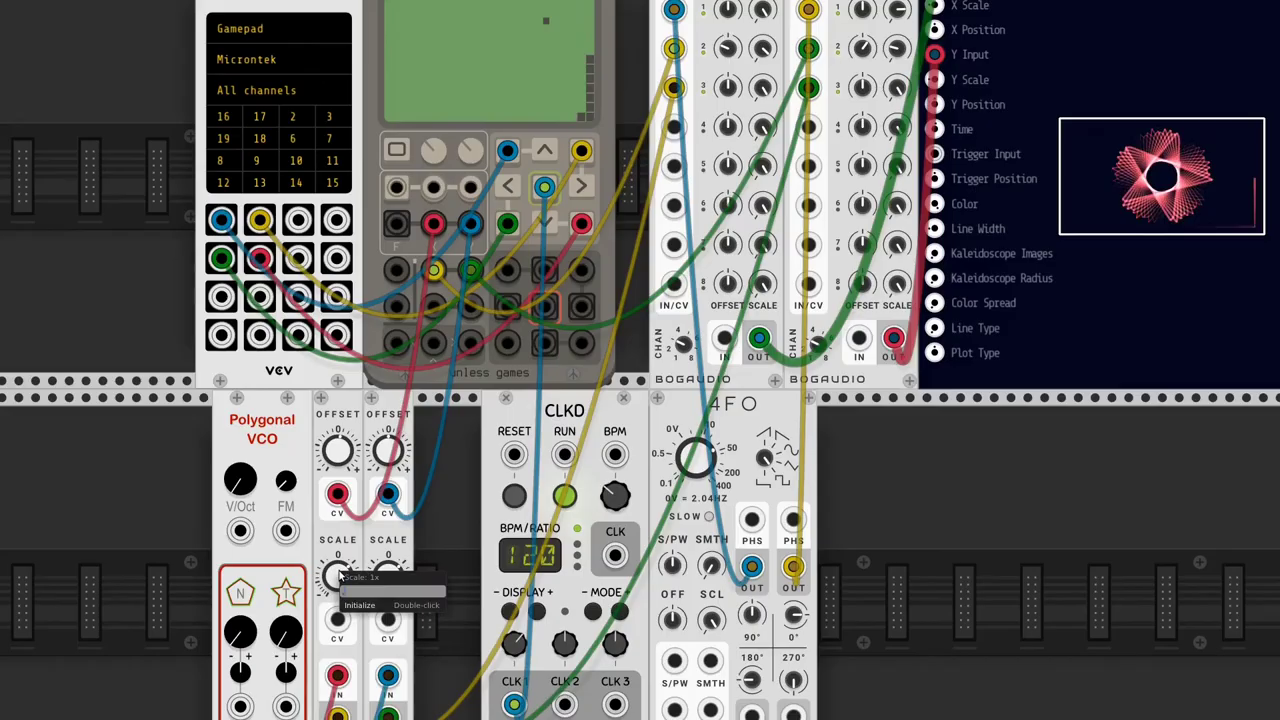
{"action": "left_click", "coordinate": [360, 605]}
{"action": "right_click", "coordinate": [388, 575]}
{"action": "left_click", "coordinate": [410, 605]}
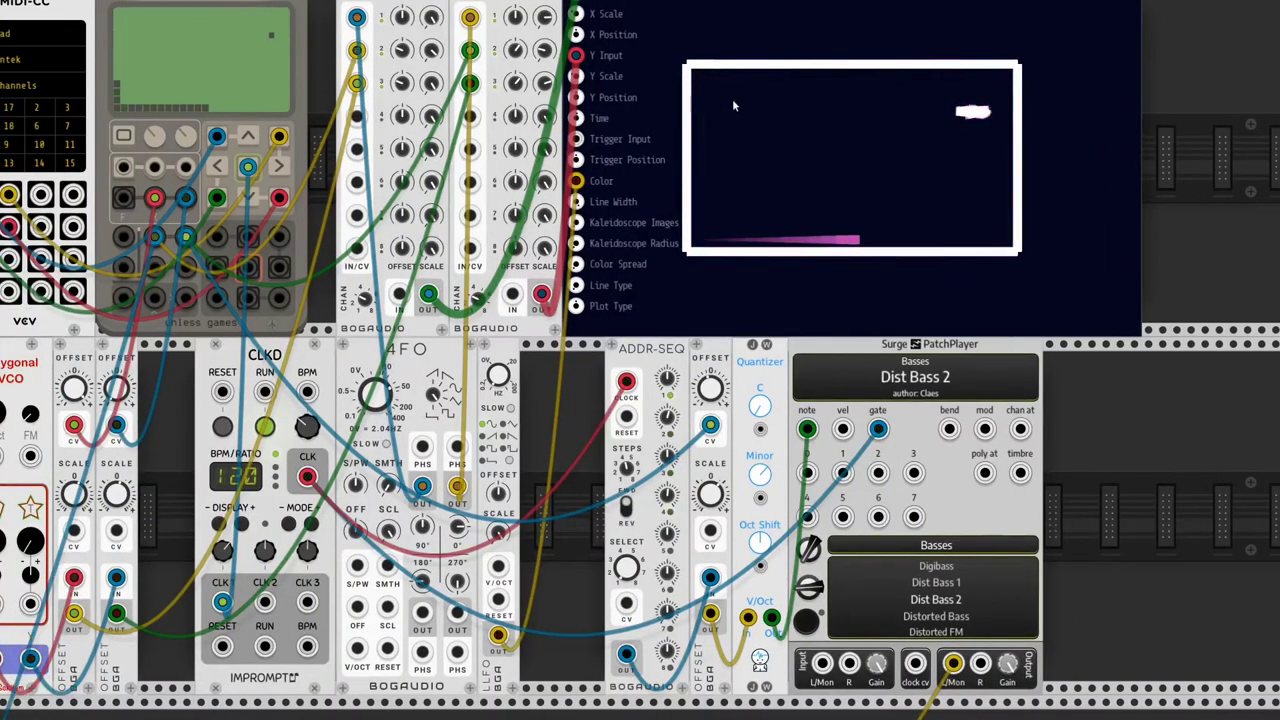
Rearrange the rack by shifting the POLYOFF8 and SNAKIA modules left and right
{"action": "left_click_drag", "start_coordinate": [504, 9], "coordinate": [334, 10]}
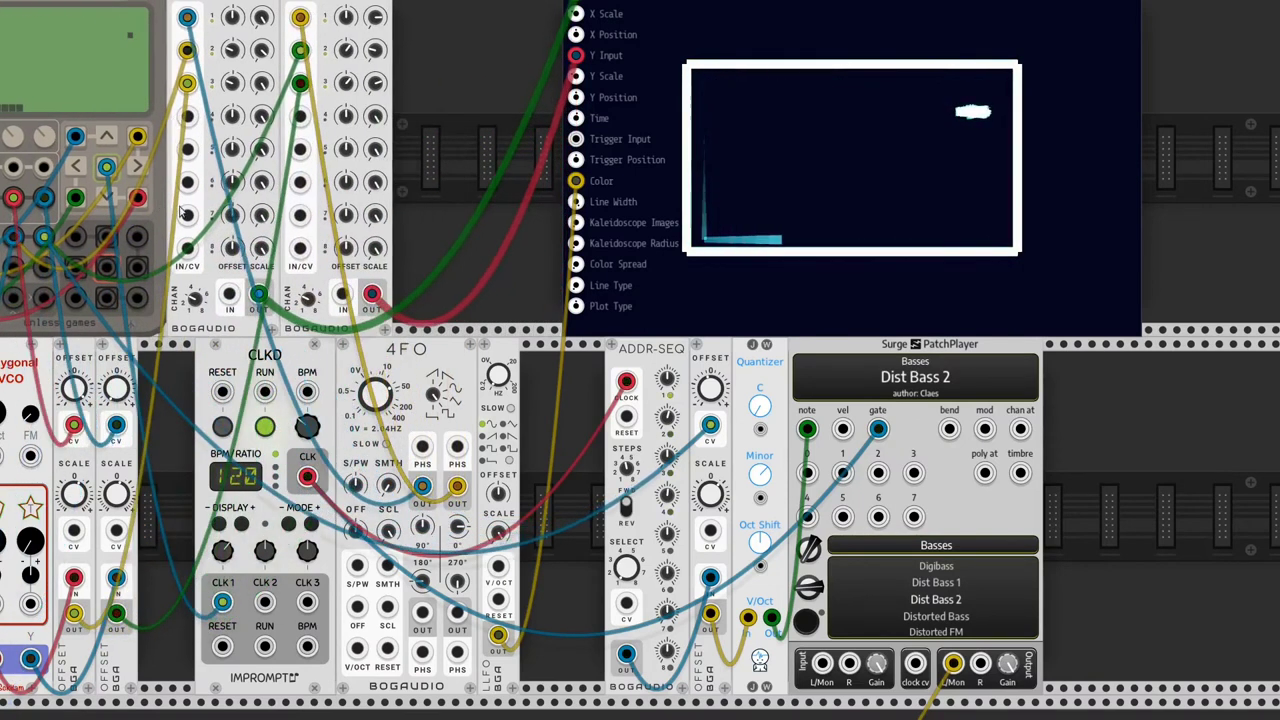
{"action": "left_click_drag", "start_coordinate": [182, 212], "coordinate": [407, 212]}
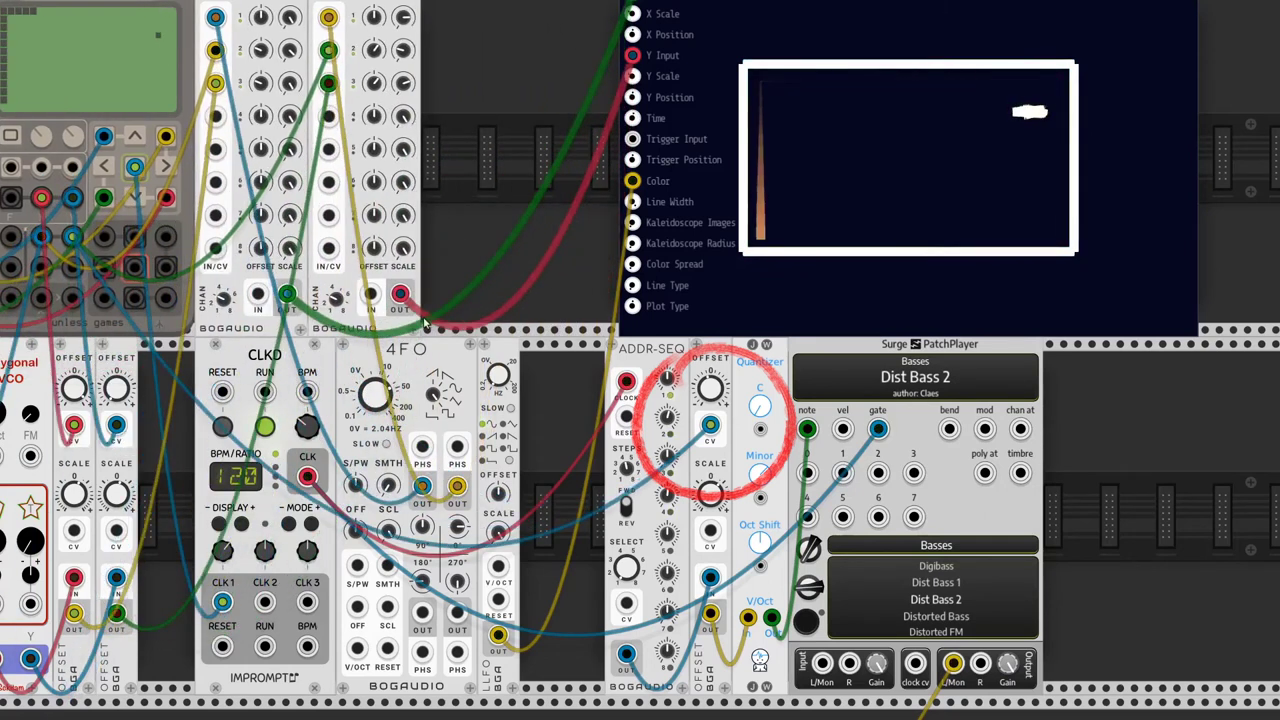
{"action": "mouse_move", "coordinate": [418, 291]}
{"action": "left_mouse_down"}
{"action": "mouse_move", "coordinate": [160, 312]}
{"action": "mouse_move", "coordinate": [607, 314]}
{"action": "left_mouse_up"}
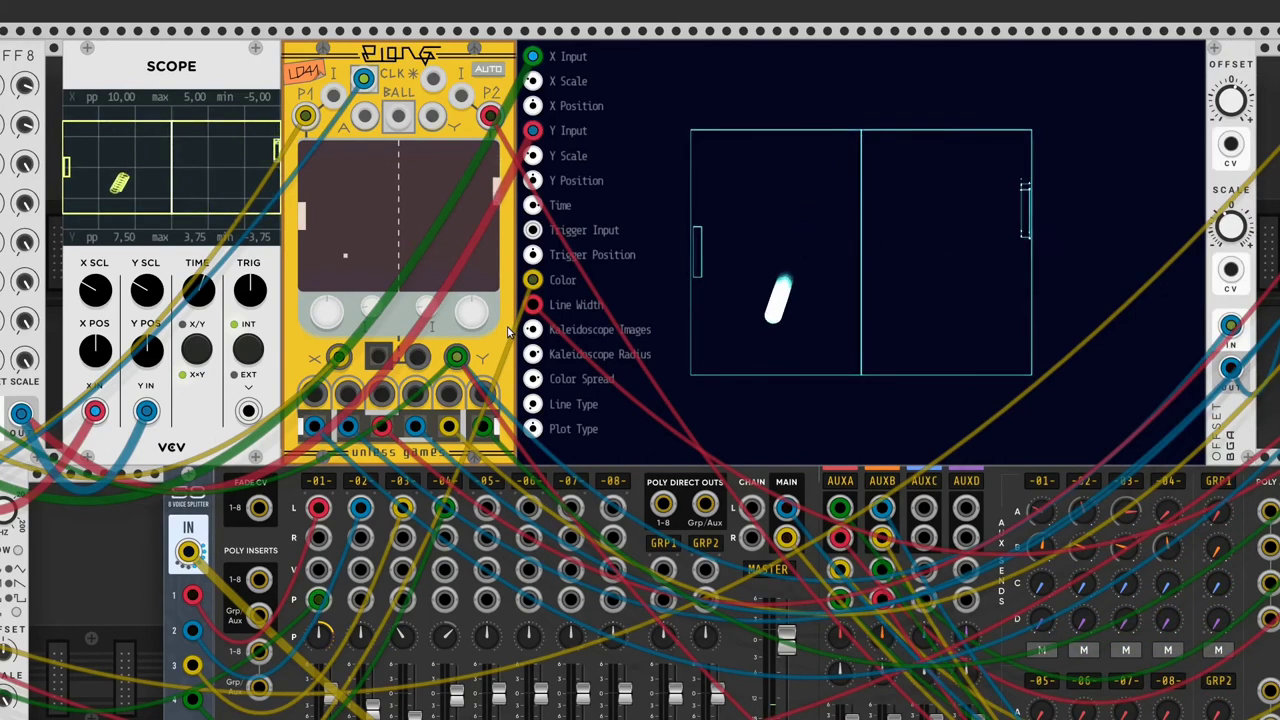
Bring up the Opsylloscope's display options while the Pong court keeps drawing
{"action": "right_click", "coordinate": [836, 212]}
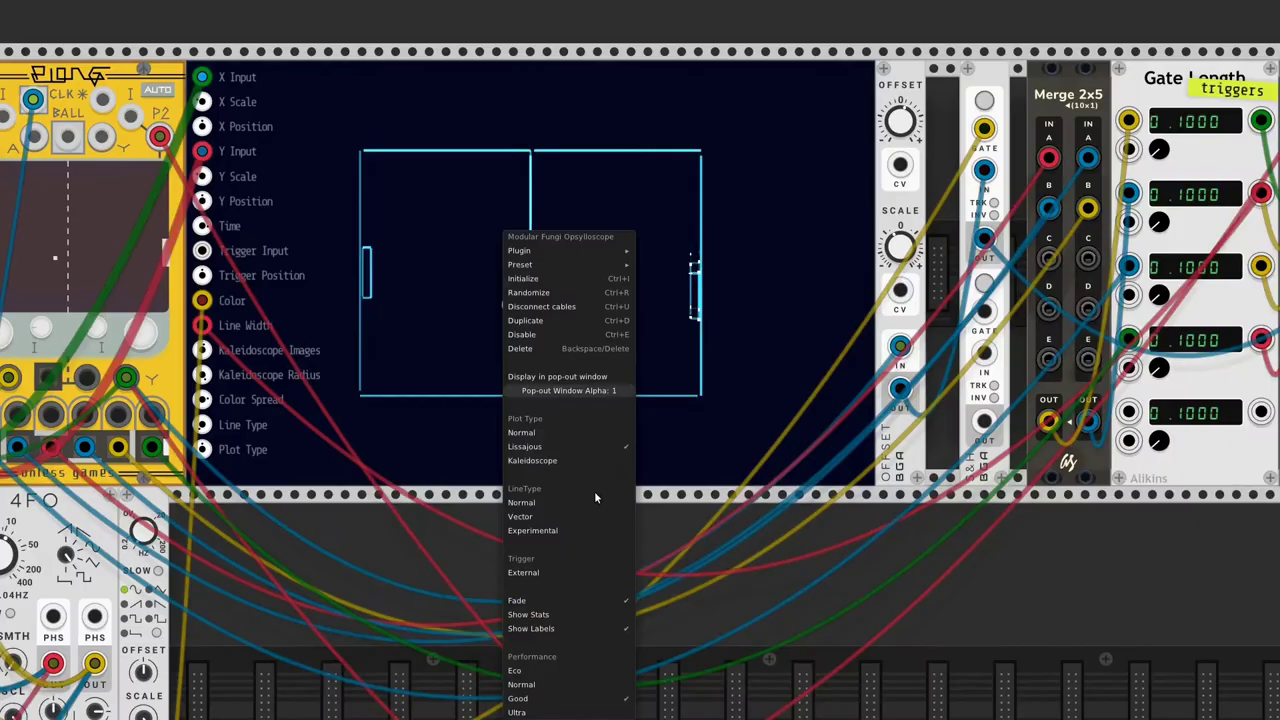